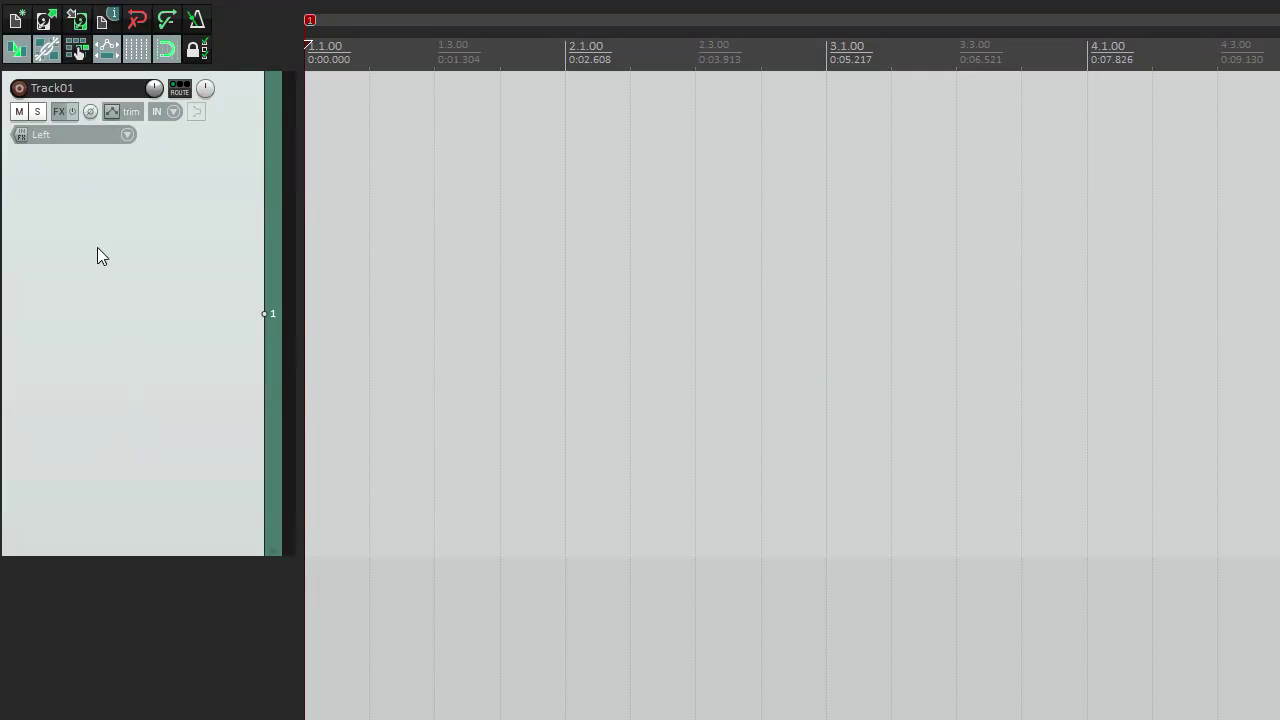
# Add the MAmp plugin to the track's FX chain, then close the FX window
pyautogui.click(59, 112)
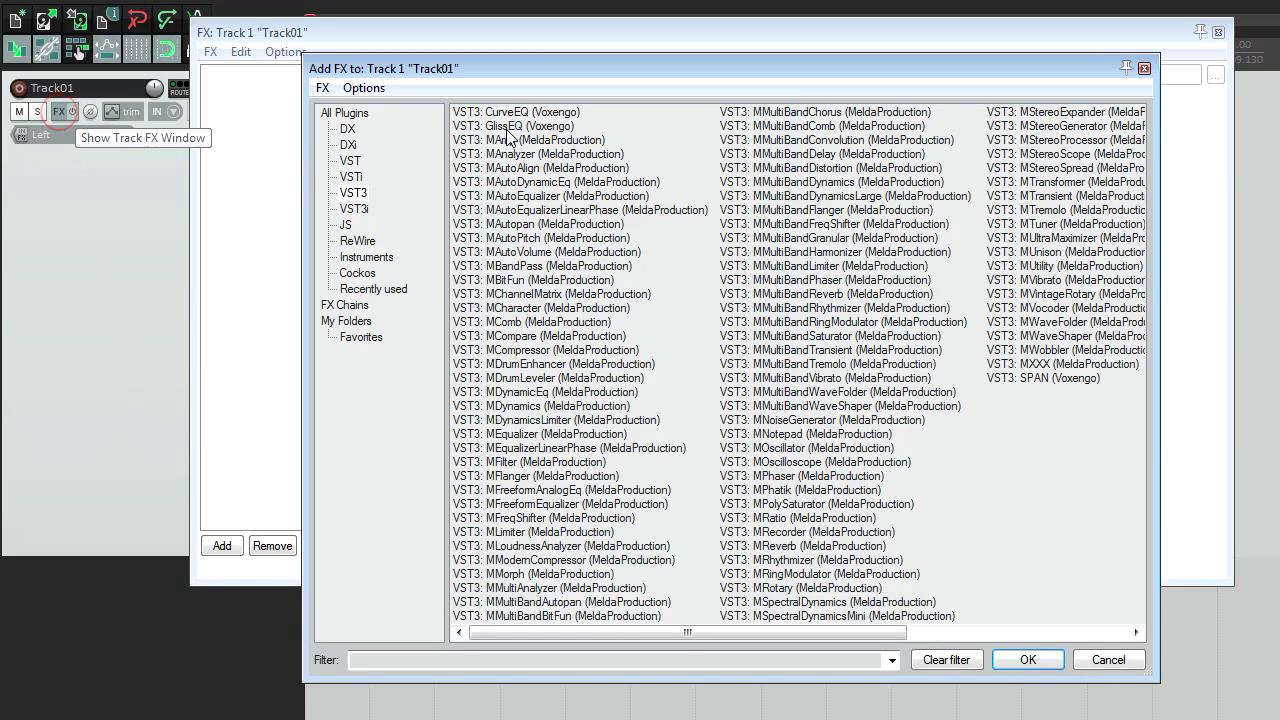
pyautogui.doubleClick(536, 142)
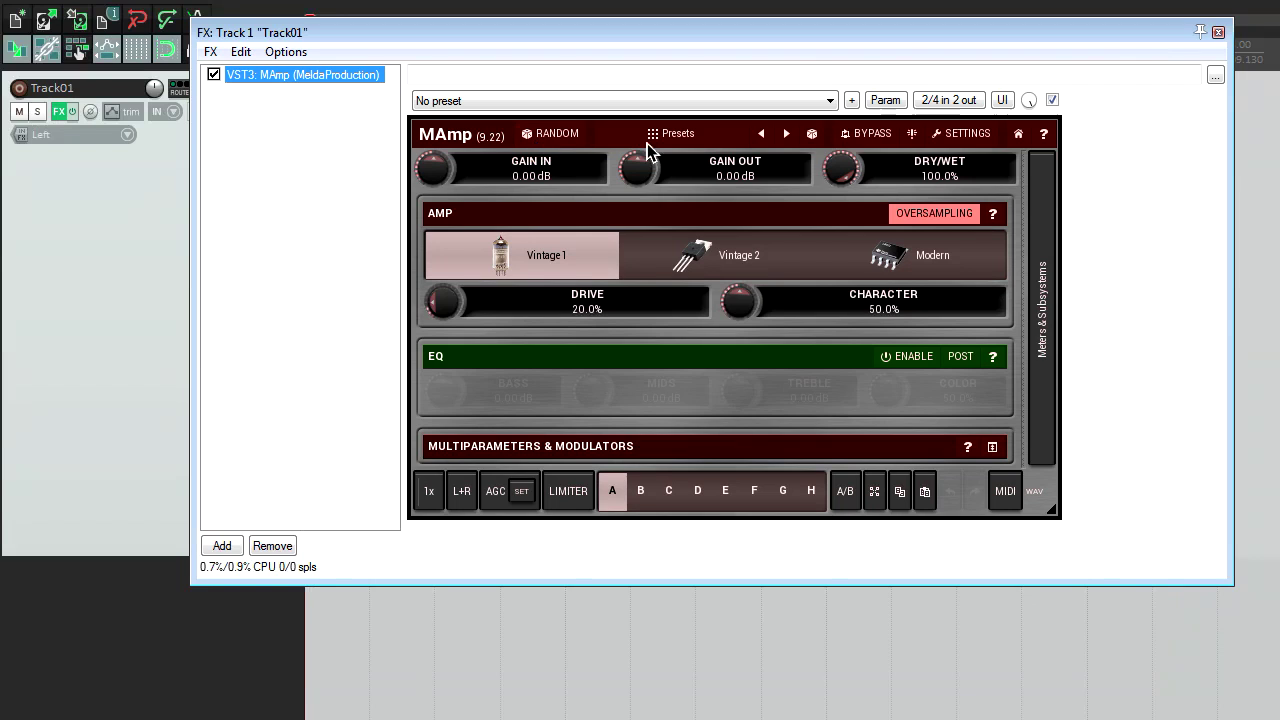
pyautogui.click(1218, 34)
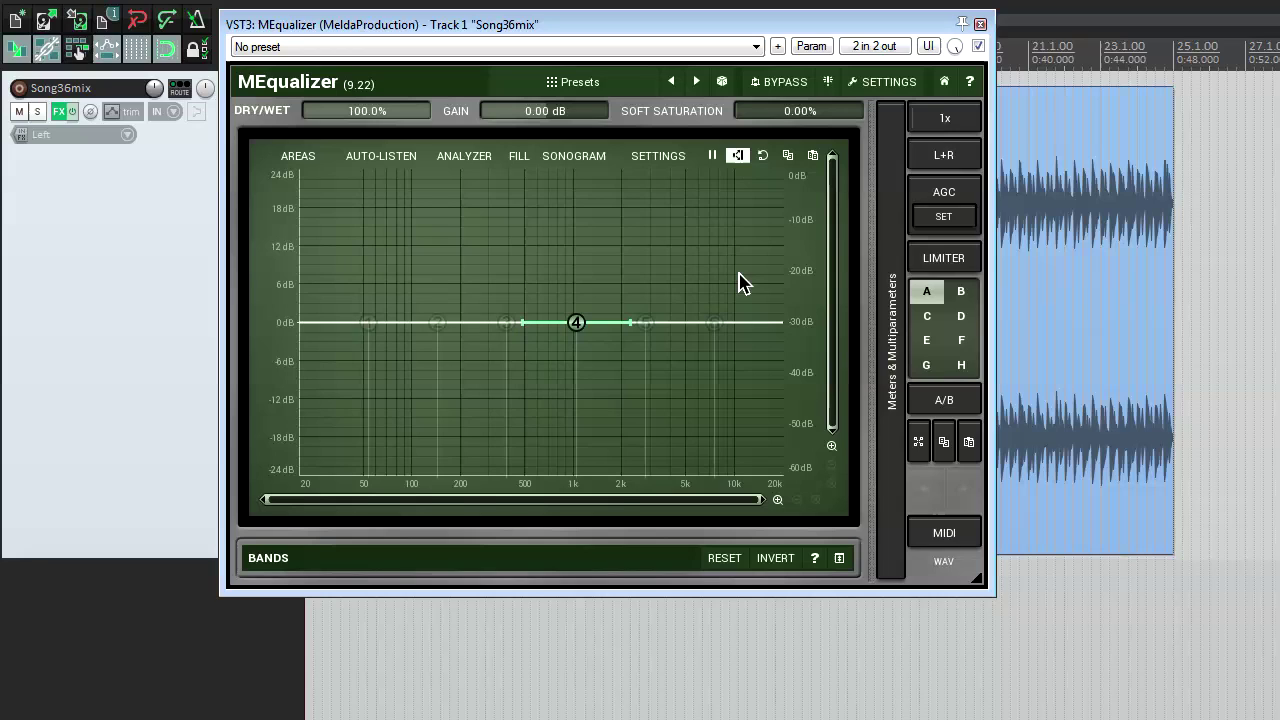
# Open MEqualizer's channel-mode list with its stereo, mid/side and surround options
pyautogui.click(944, 157)
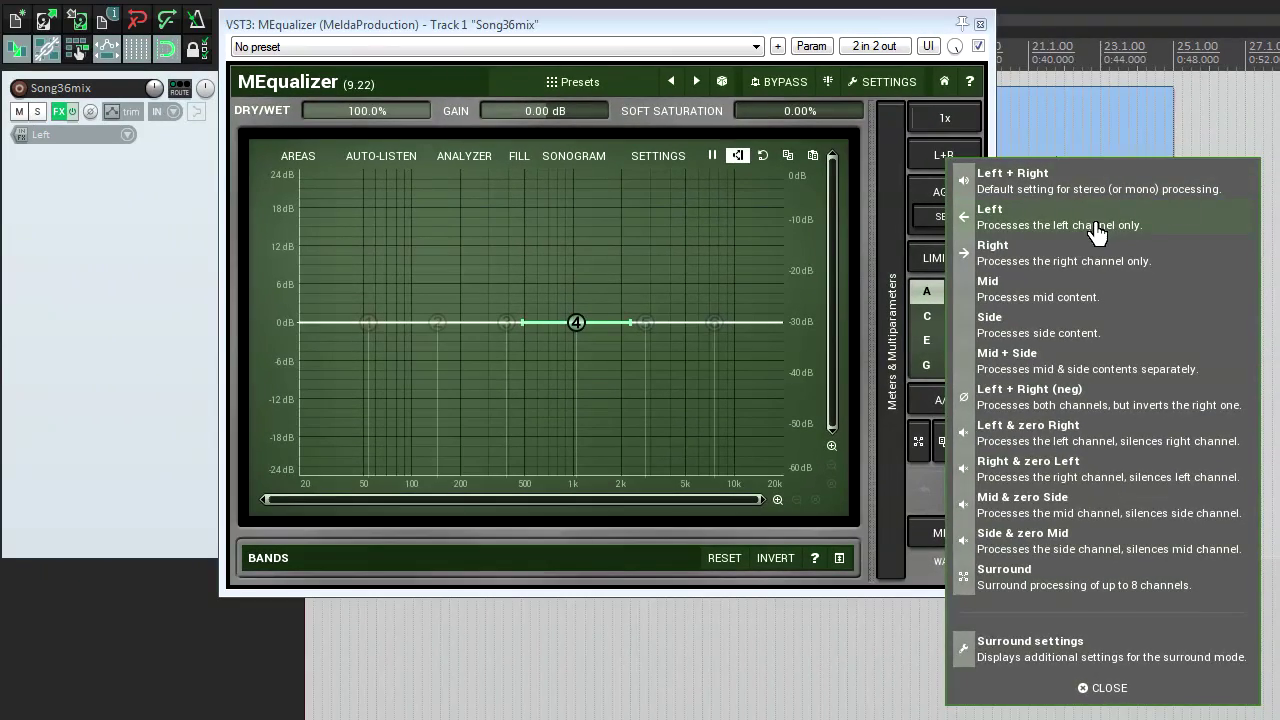
# Set MEqualizer's channel mode to Left, then try Mid, and finally settle on Side
pyautogui.click(1190, 82)
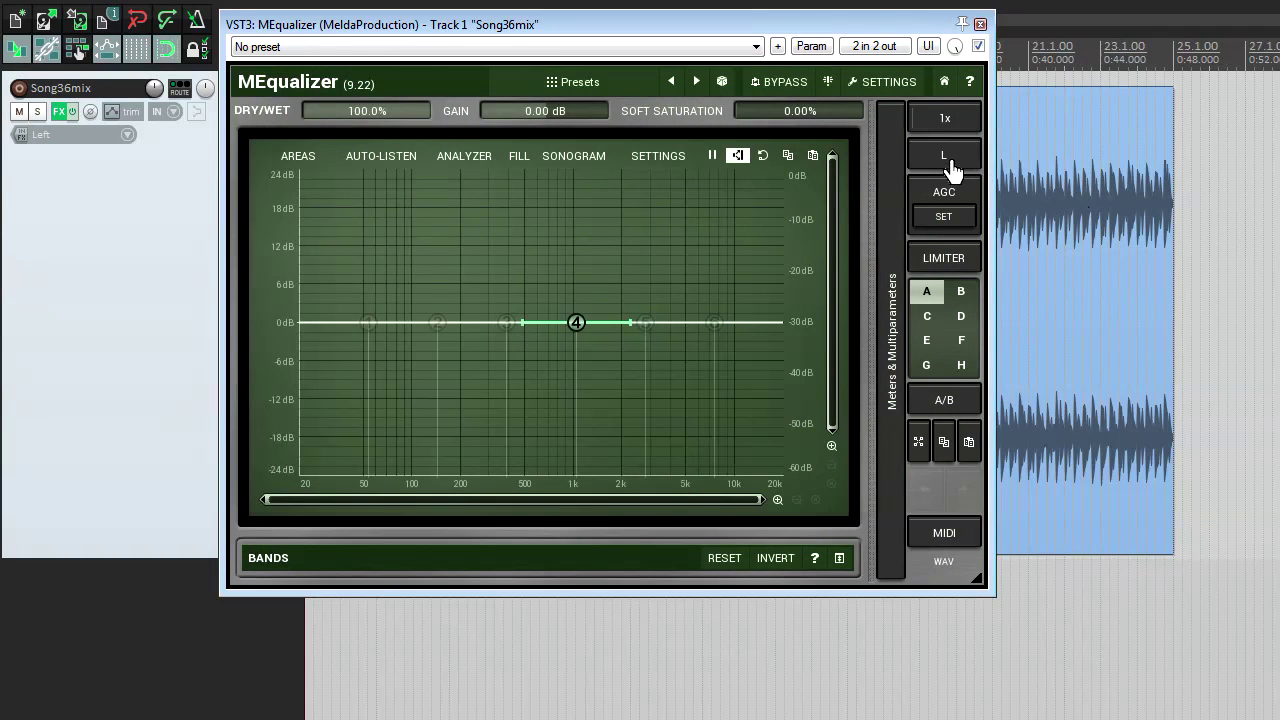
pyautogui.click(948, 160)
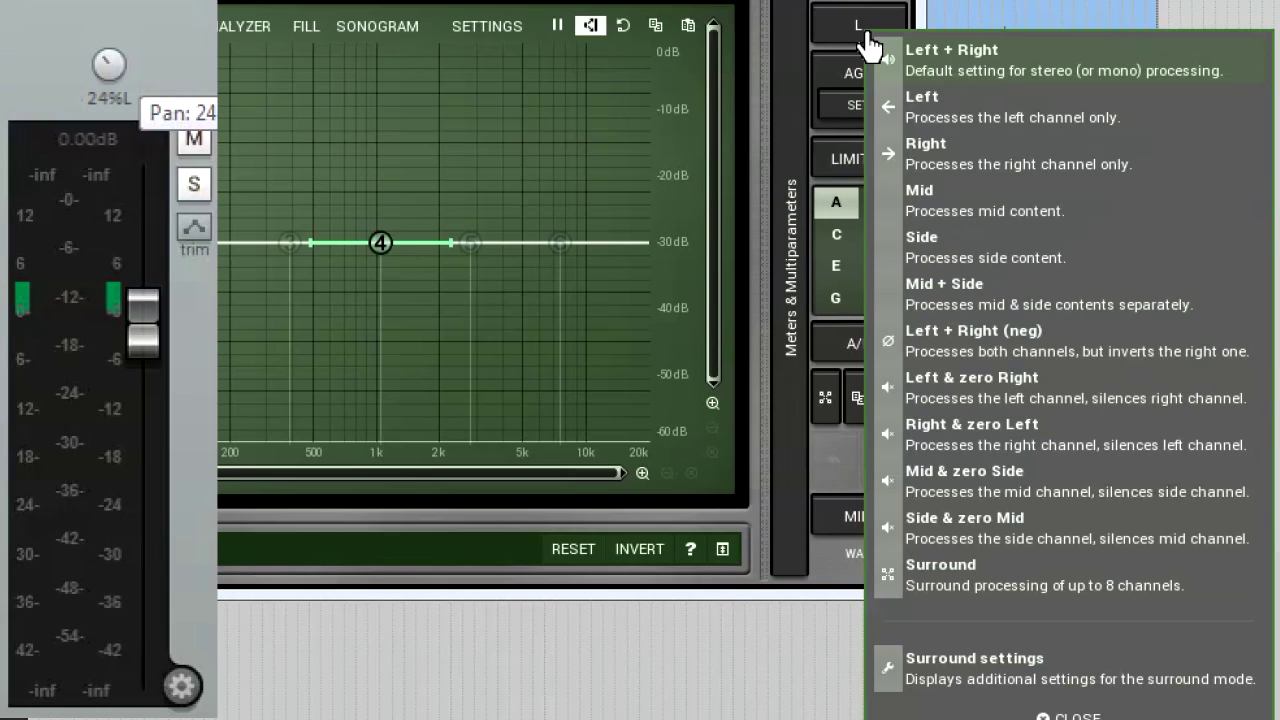
pyautogui.click(980, 212)
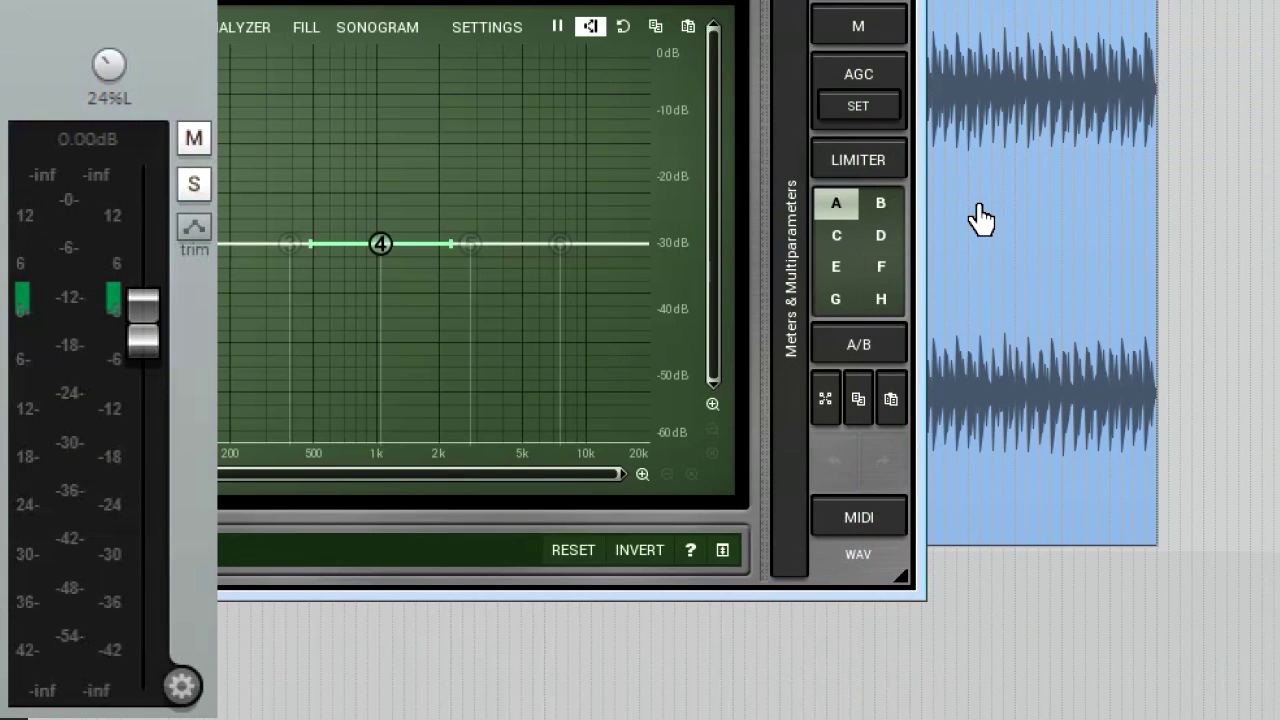
pyautogui.click(863, 30)
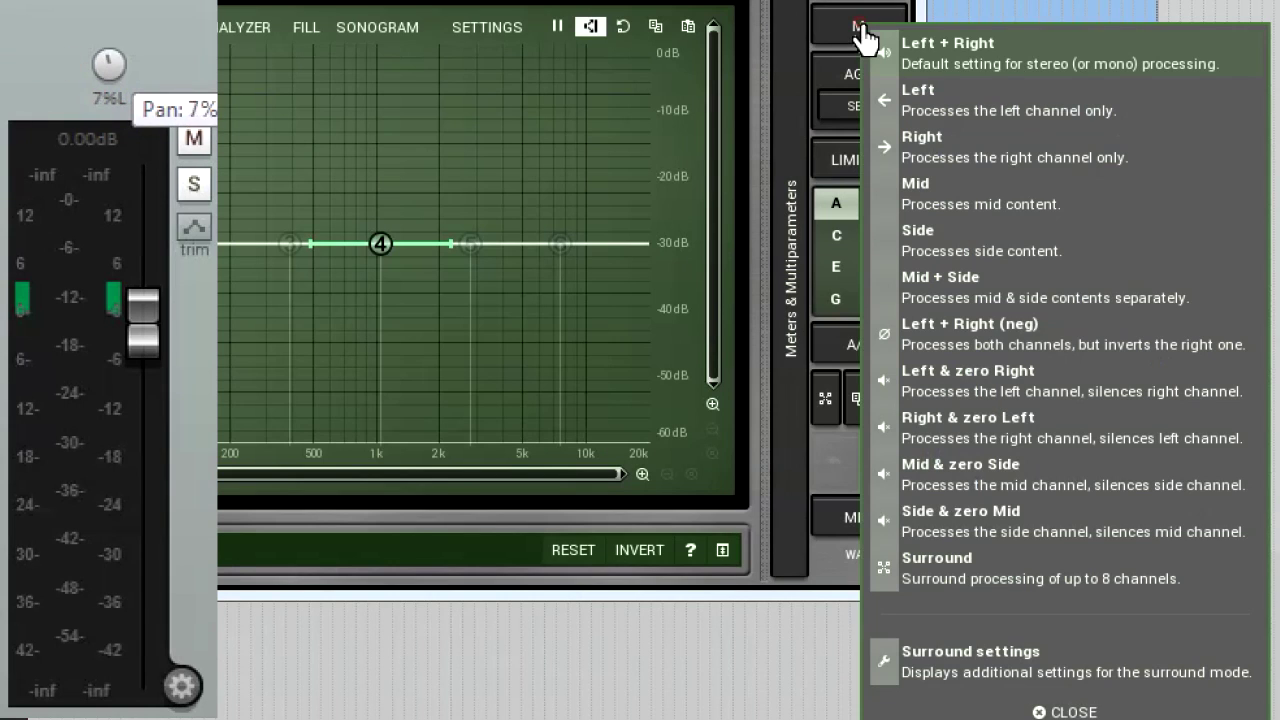
pyautogui.click(1030, 248)
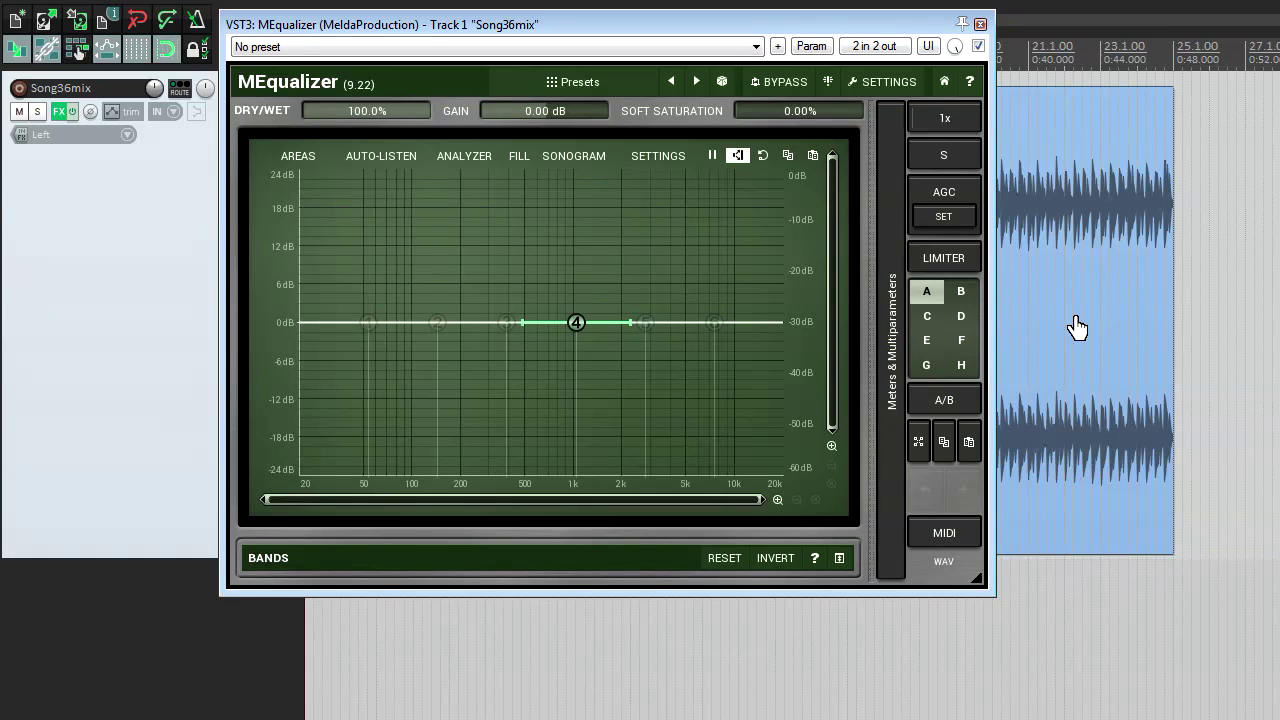
# Switch MEqualizer to Surround processing, then restore it to Left + Right
pyautogui.click(962, 164)
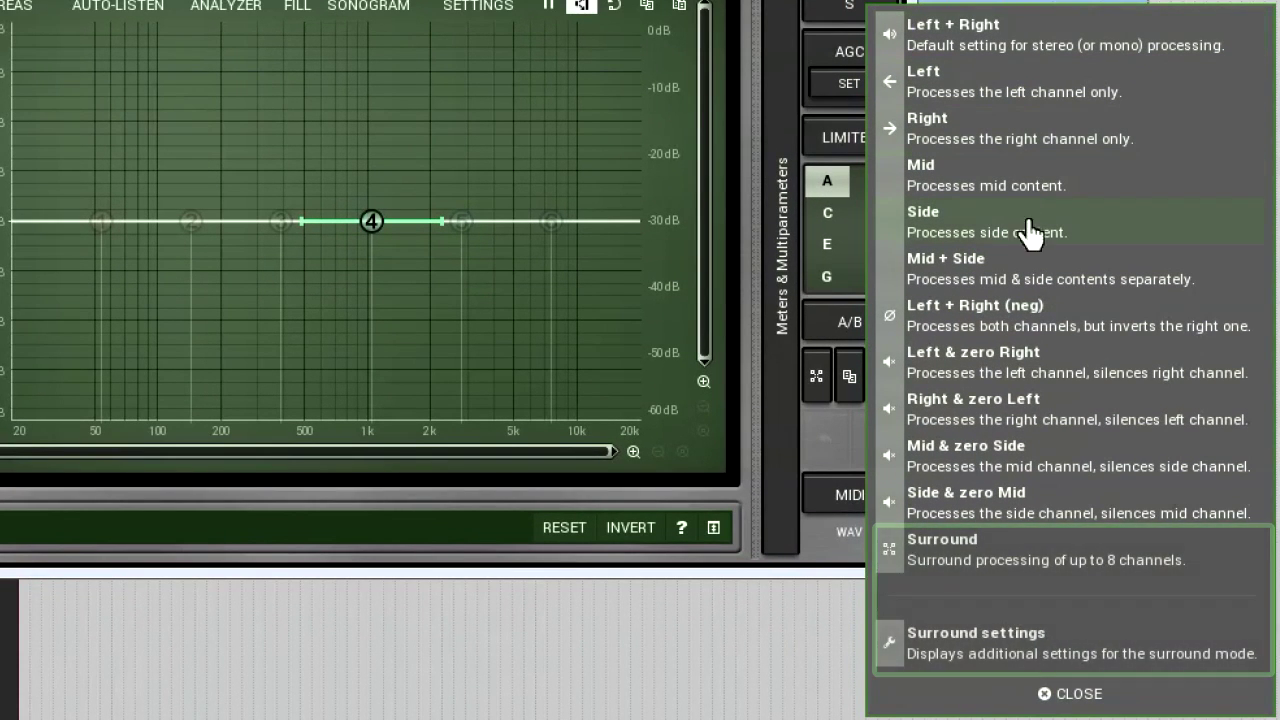
pyautogui.click(1036, 552)
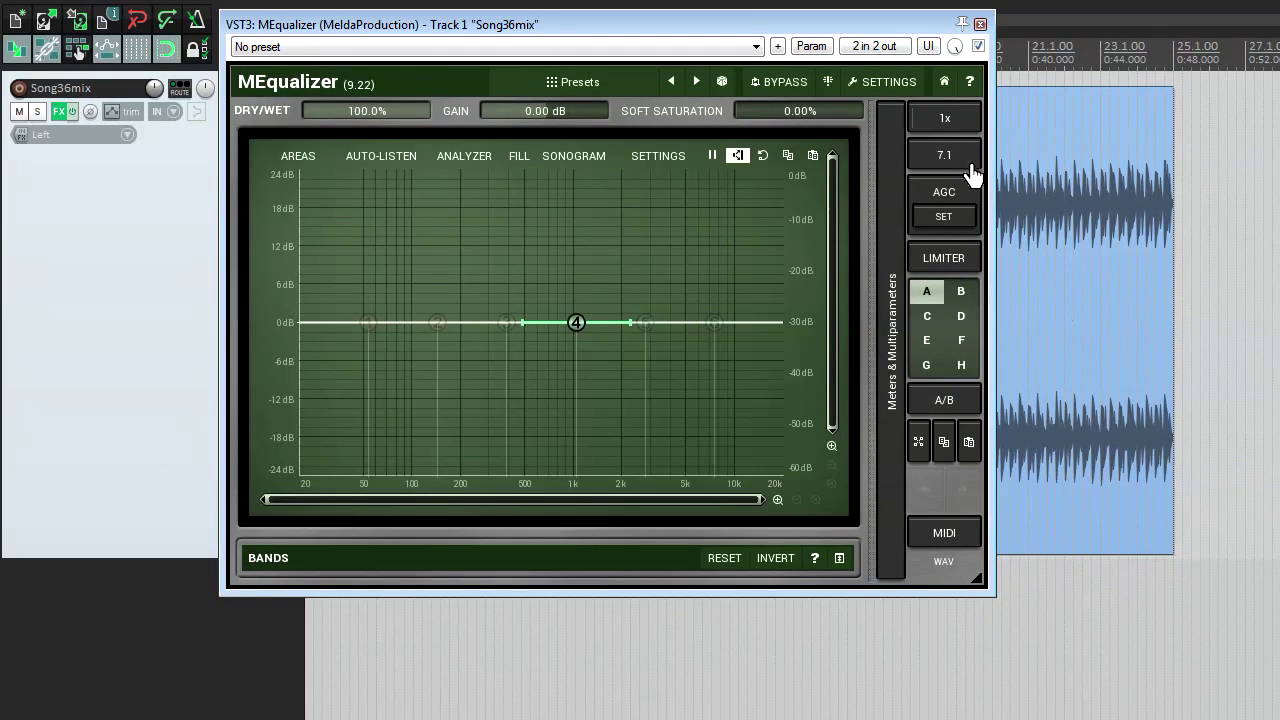
pyautogui.click(951, 167)
pyautogui.click(1015, 165)
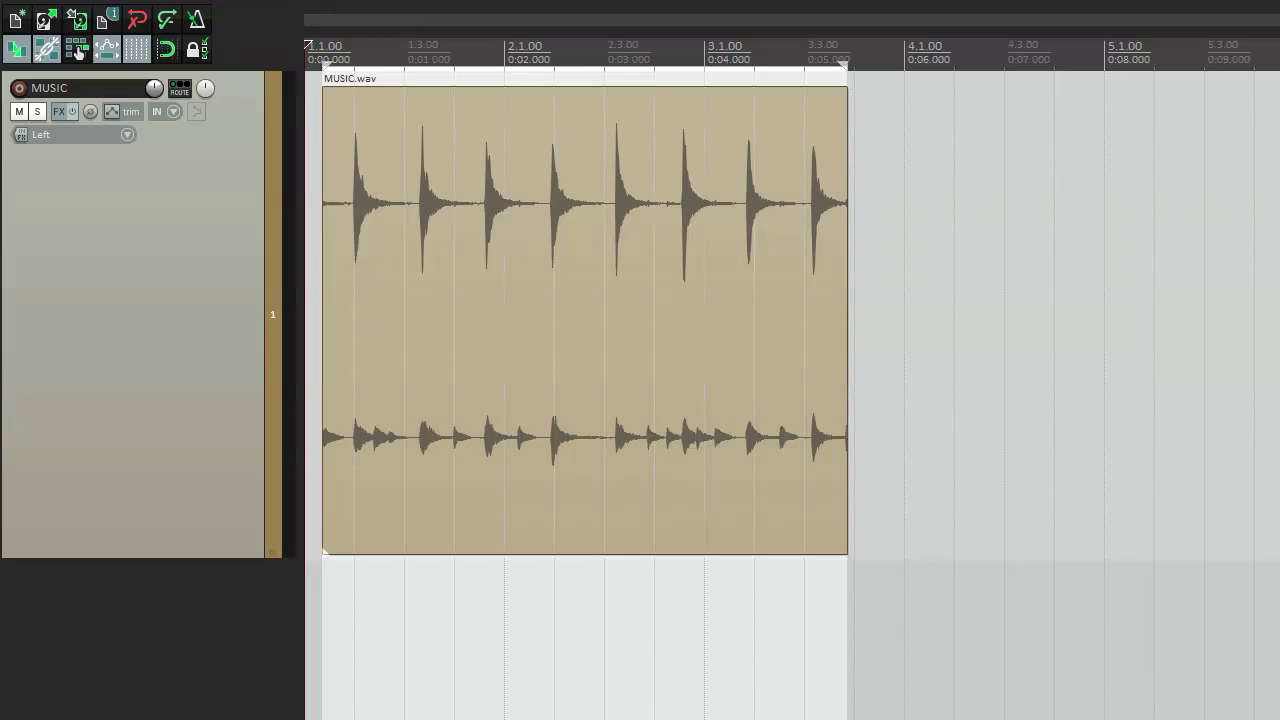
# Play the MUSIC.wav clip on the MUSIC track
pyautogui.press('space')
# Load MEqualizer on the MUSIC track and make band 4 a 6 dB/oct high-pass
pyautogui.click(79, 52)
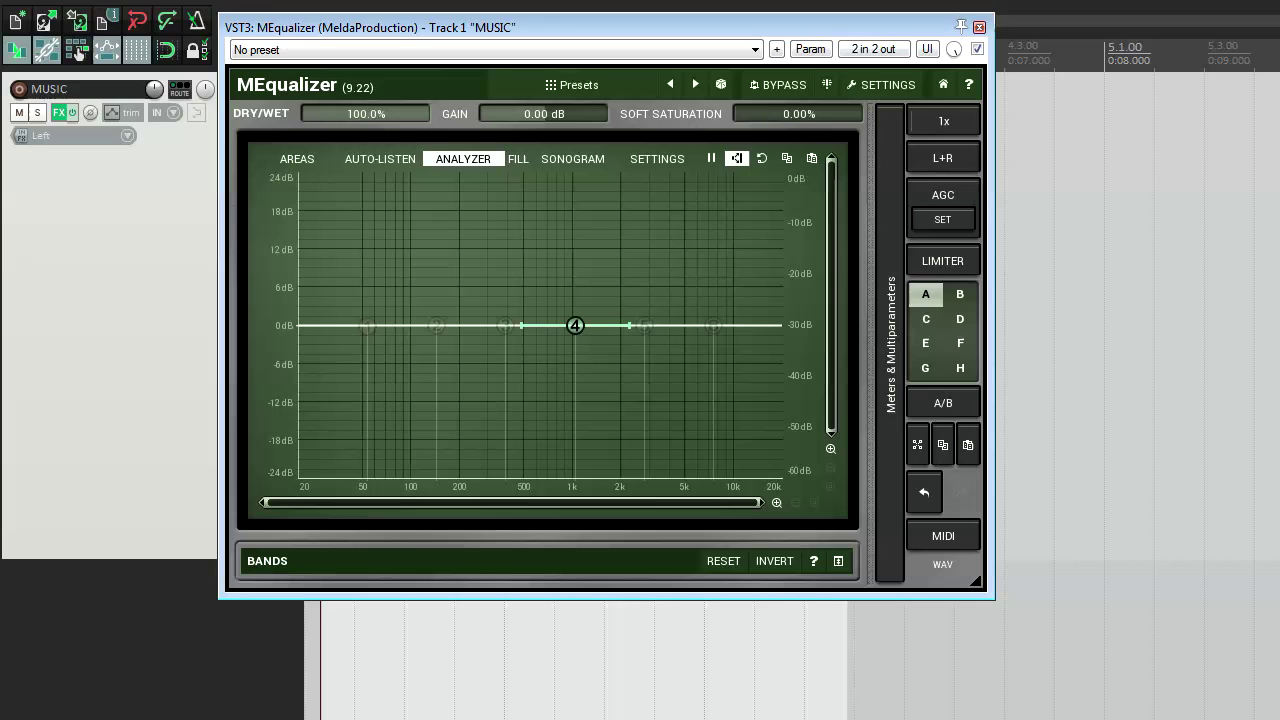
pyautogui.doubleClick(575, 325)
pyautogui.click(624, 533)
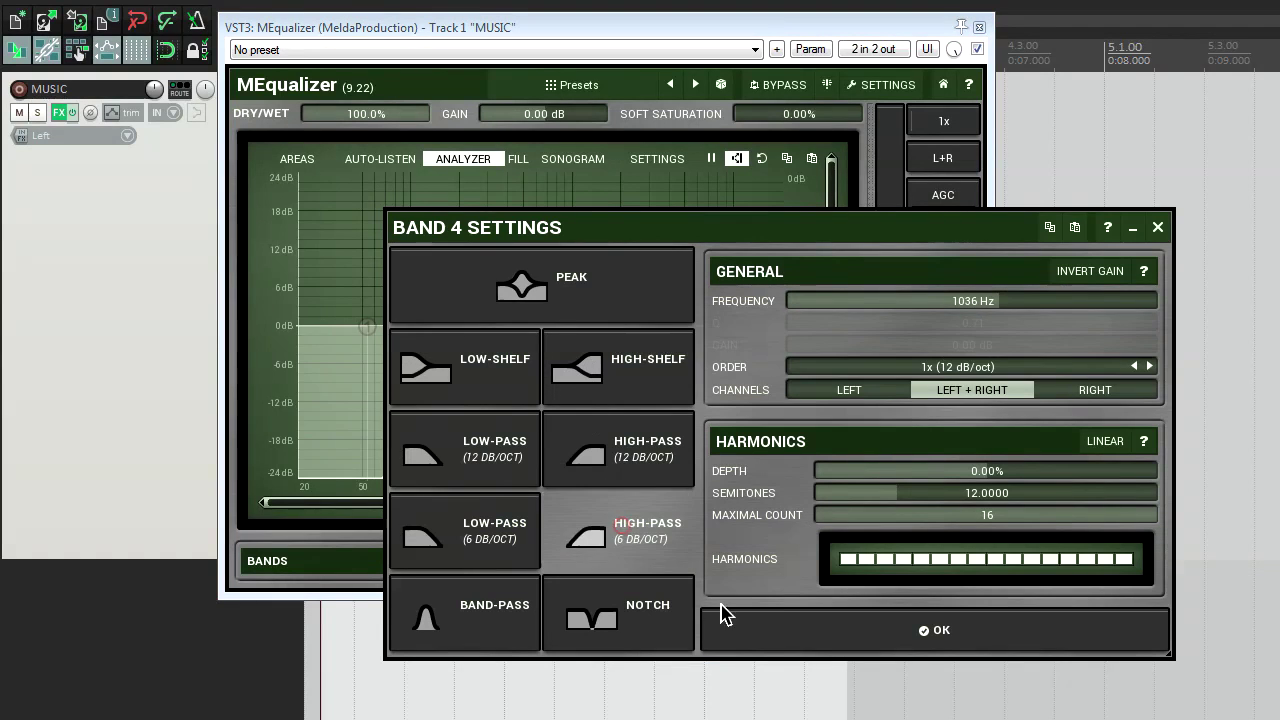
pyautogui.click(765, 640)
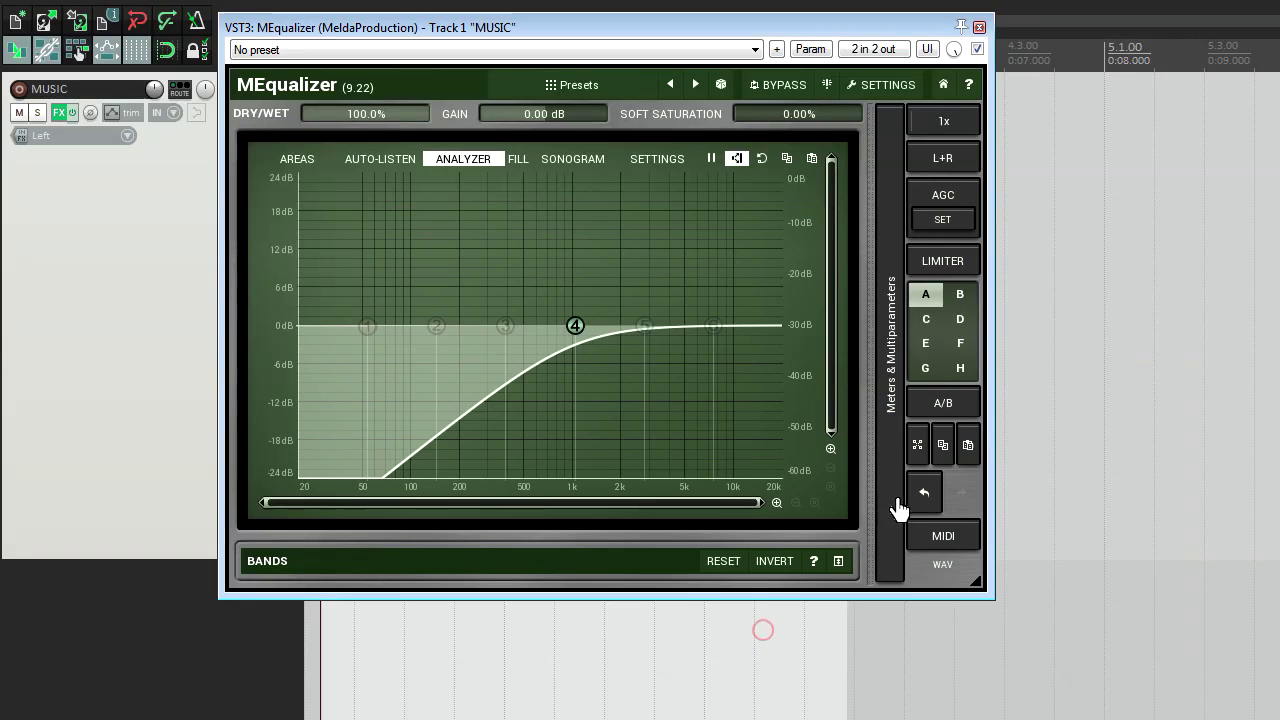
# Set MEqualizer to Left only and lower the high-pass cutoff while listening to playback
pyautogui.click(943, 163)
pyautogui.click(972, 222)
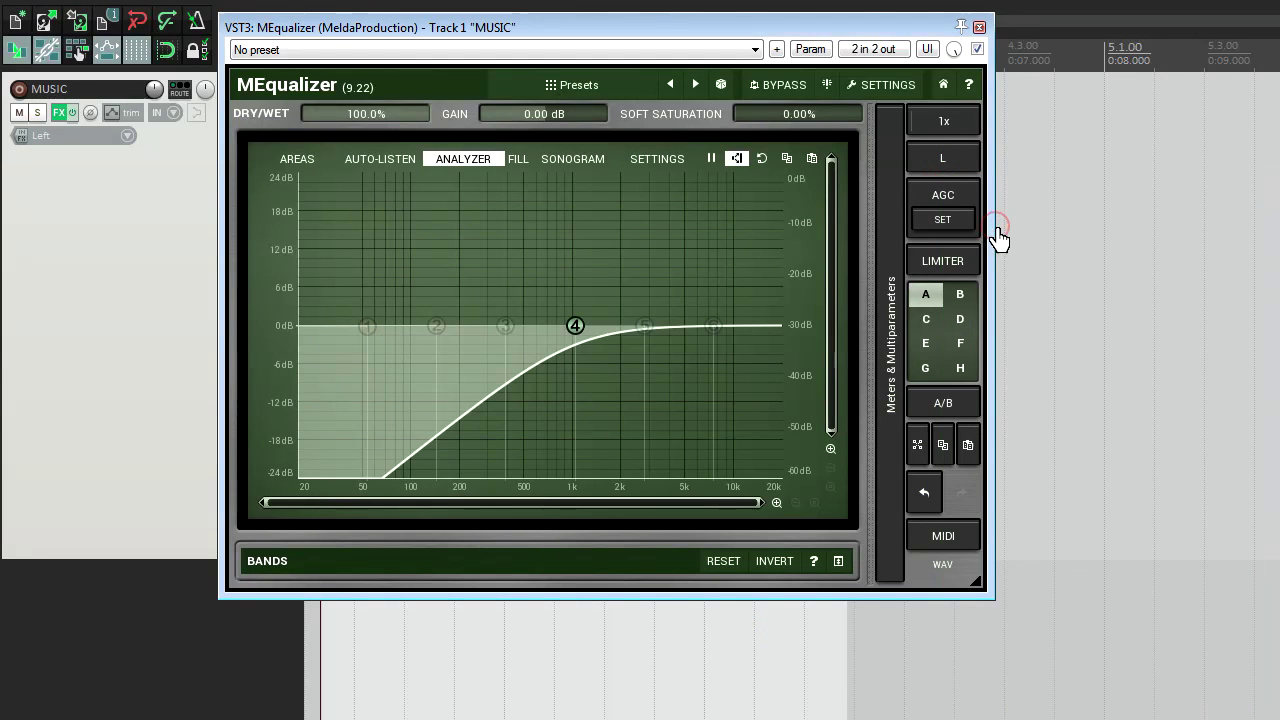
pyautogui.press('space')
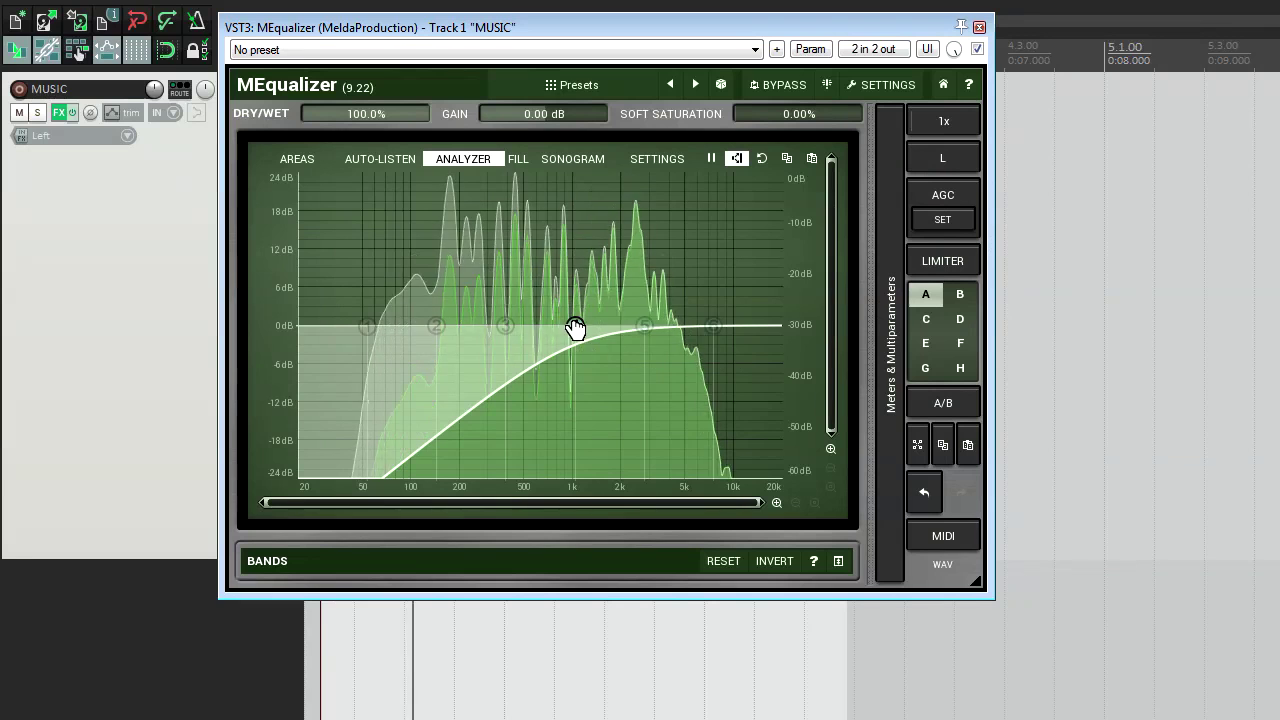
pyautogui.moveTo(575, 329); pyautogui.dragTo(500, 326)
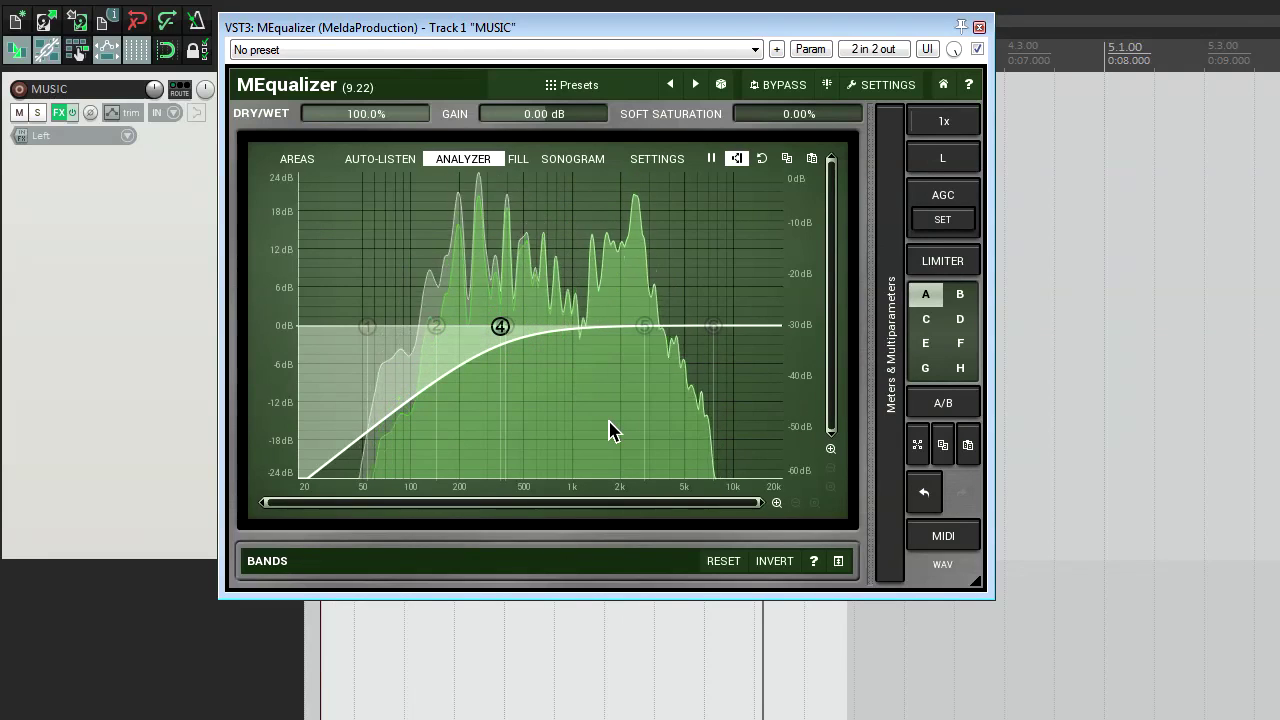
pyautogui.press('space')
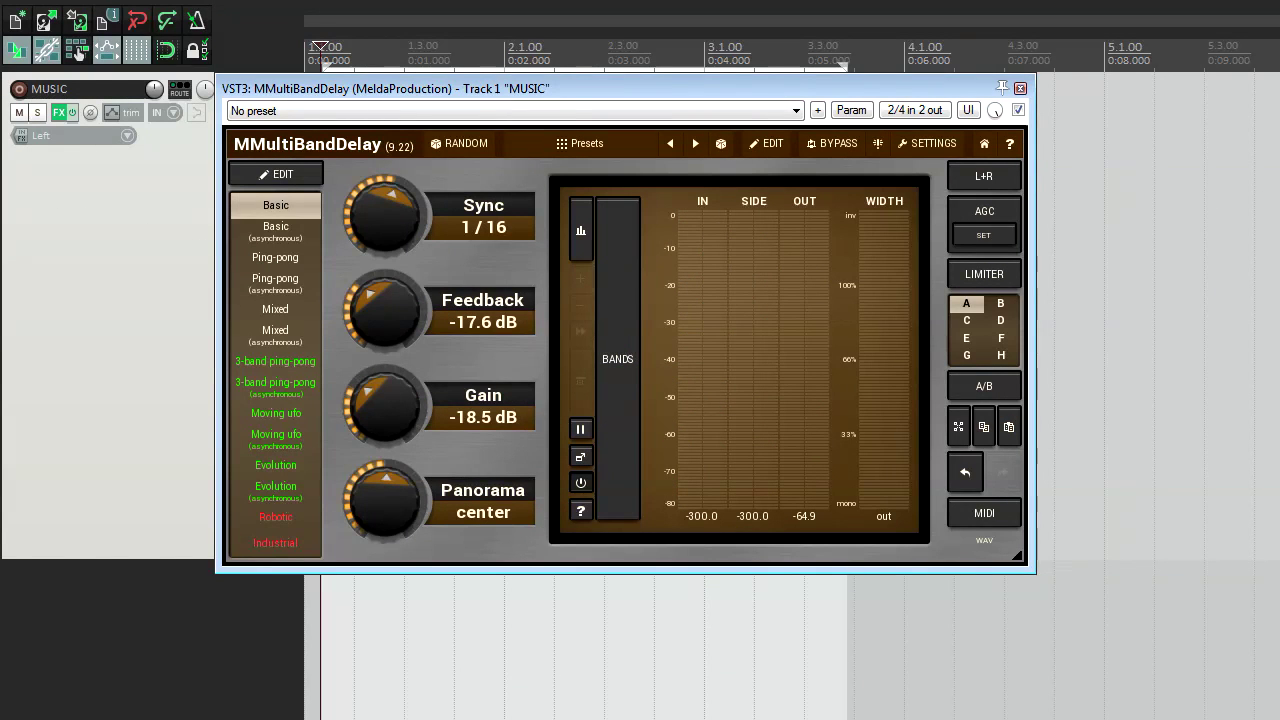
# Set MMultiBandDelay to process the left channel with the right silenced, and play from the start
pyautogui.click(986, 184)
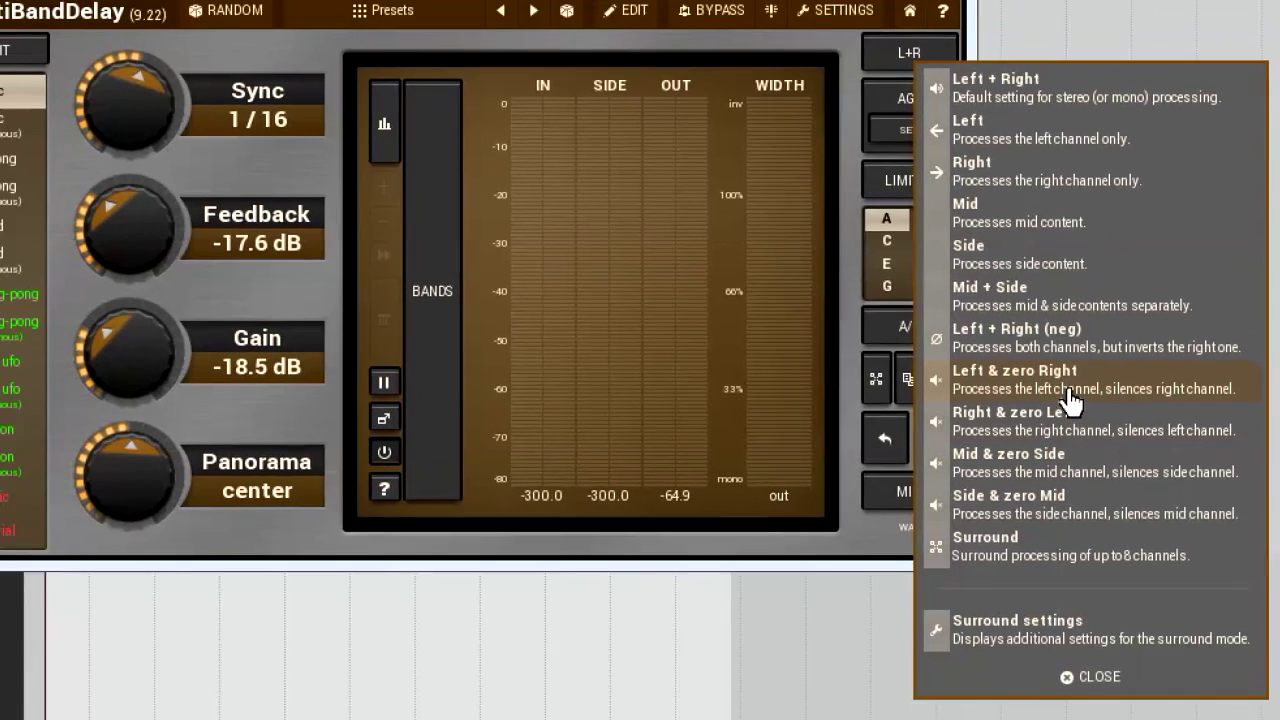
pyautogui.click(1065, 365)
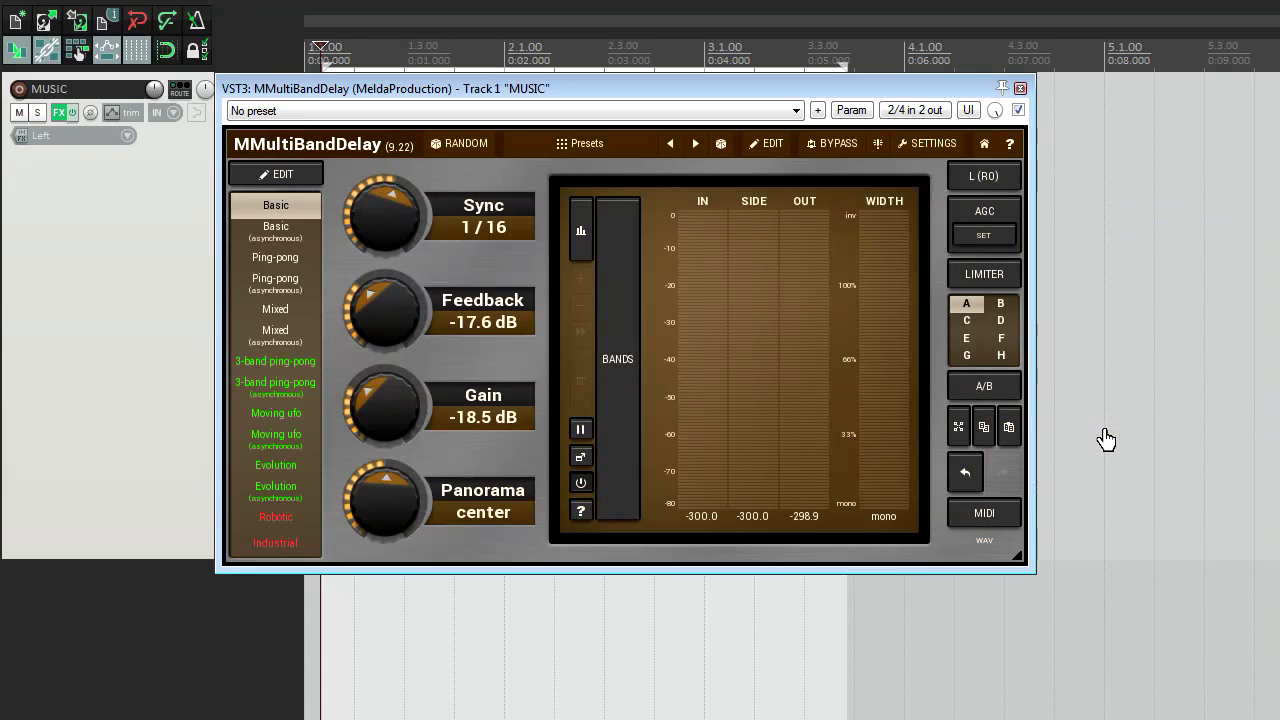
pyautogui.click(1103, 434)
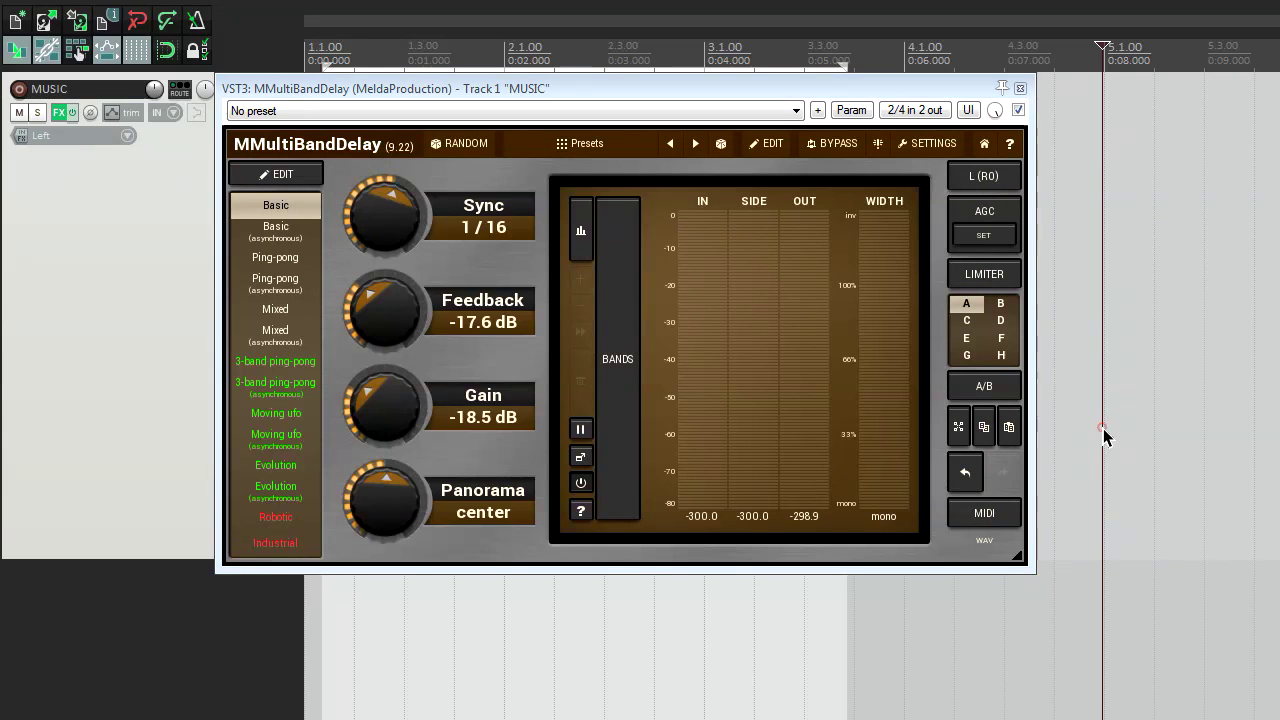
pyautogui.press('Home')
pyautogui.press('space')
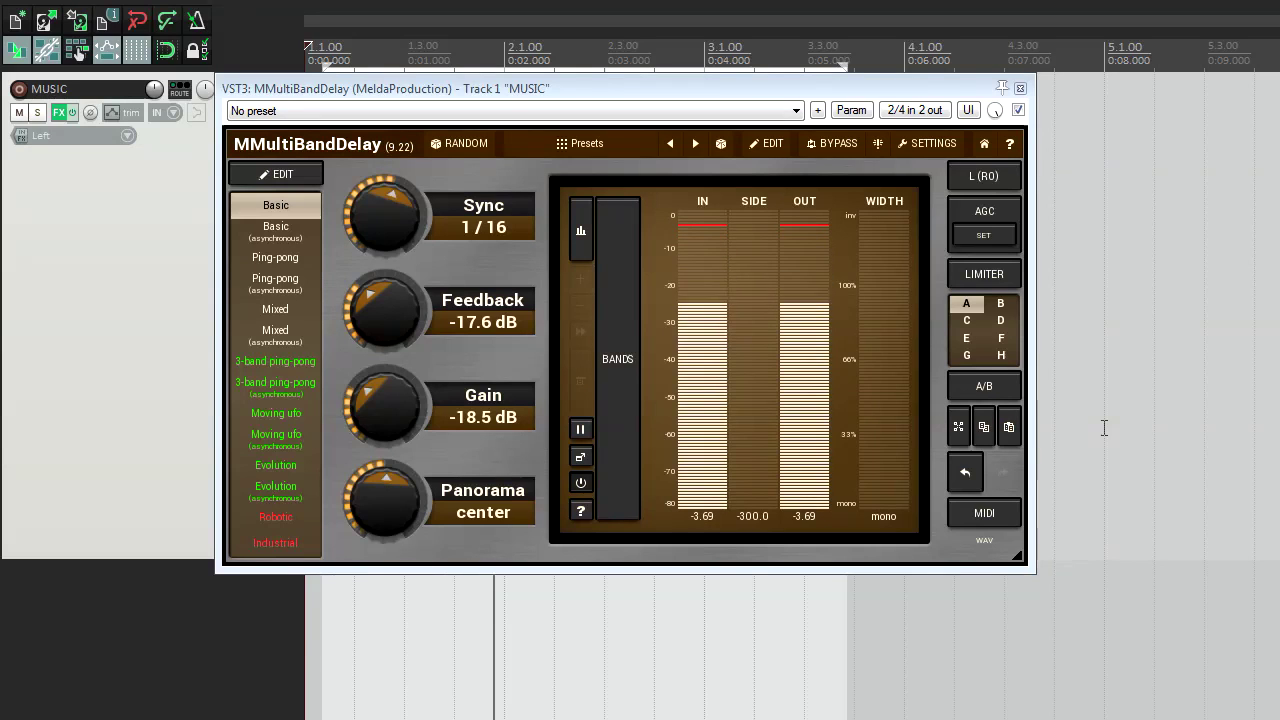
# Raise the delay Gain to -18.3 dB and set it to process only the left channel
pyautogui.moveTo(408, 434); pyautogui.dragTo(390, 322)
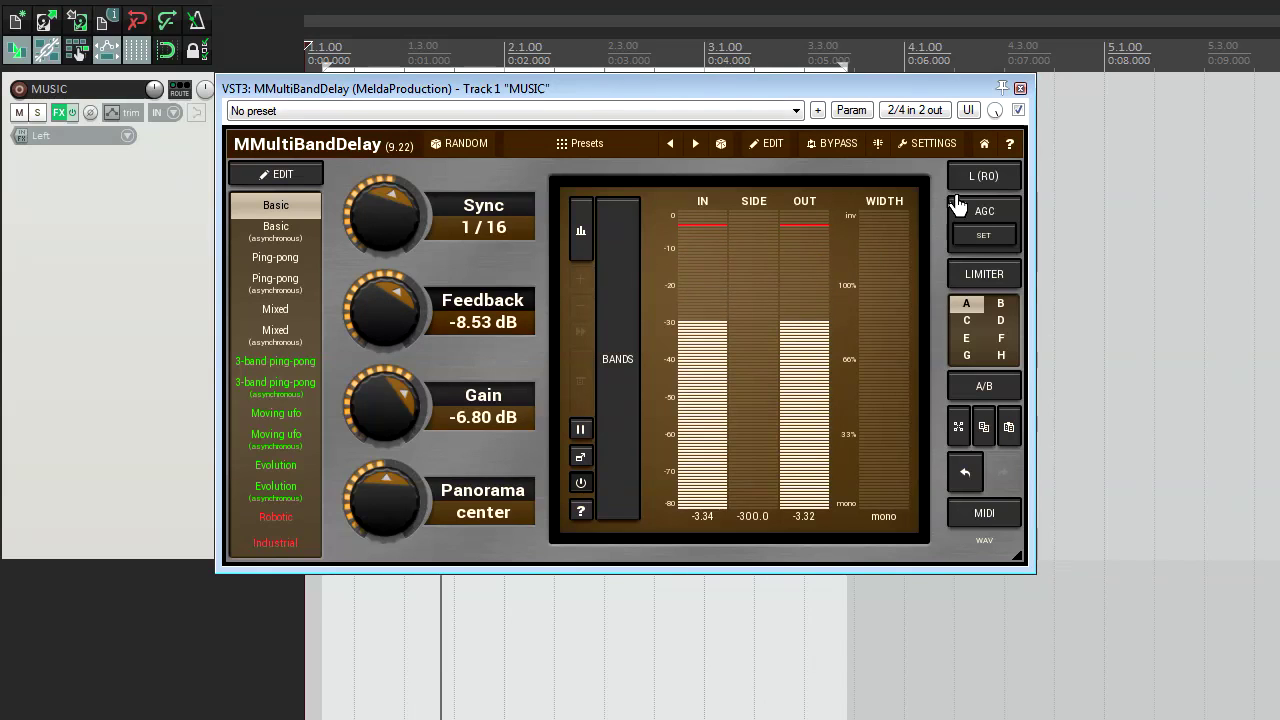
pyautogui.click(978, 177)
pyautogui.click(1030, 240)
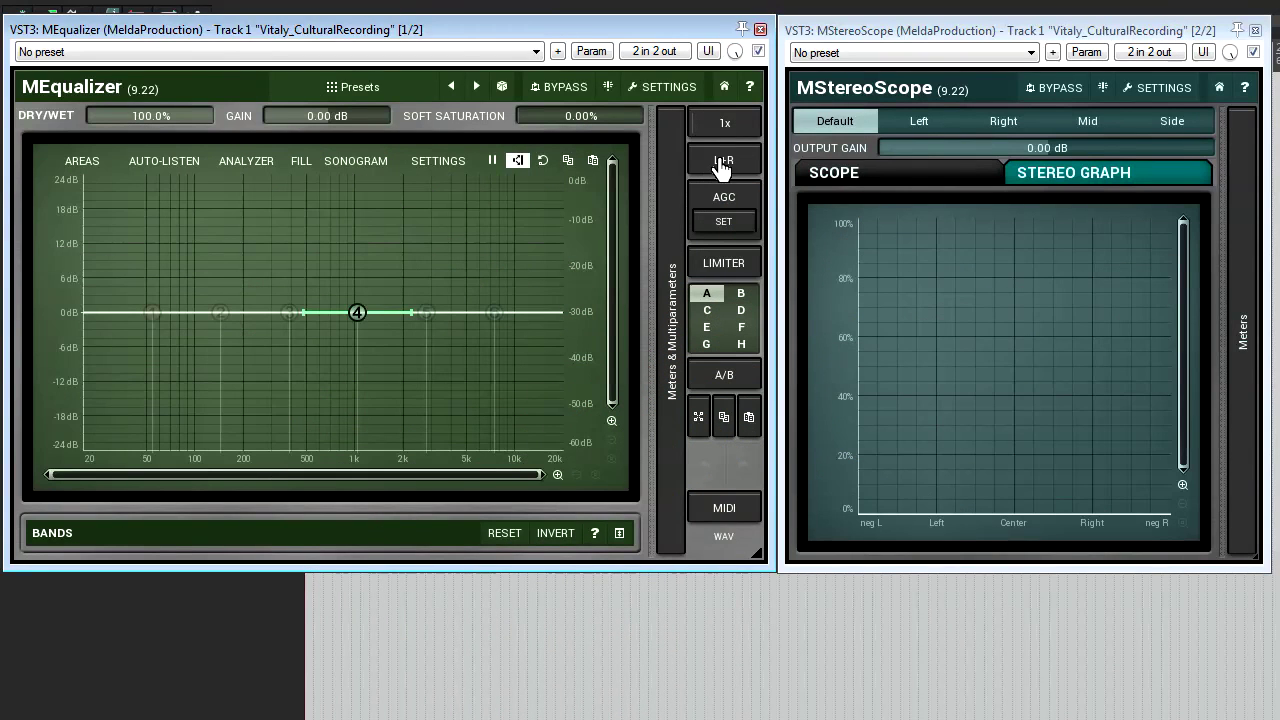
# Keep MEqualizer on Left + Right and play the recording to watch MStereoScope's stereo graph
pyautogui.click(720, 163)
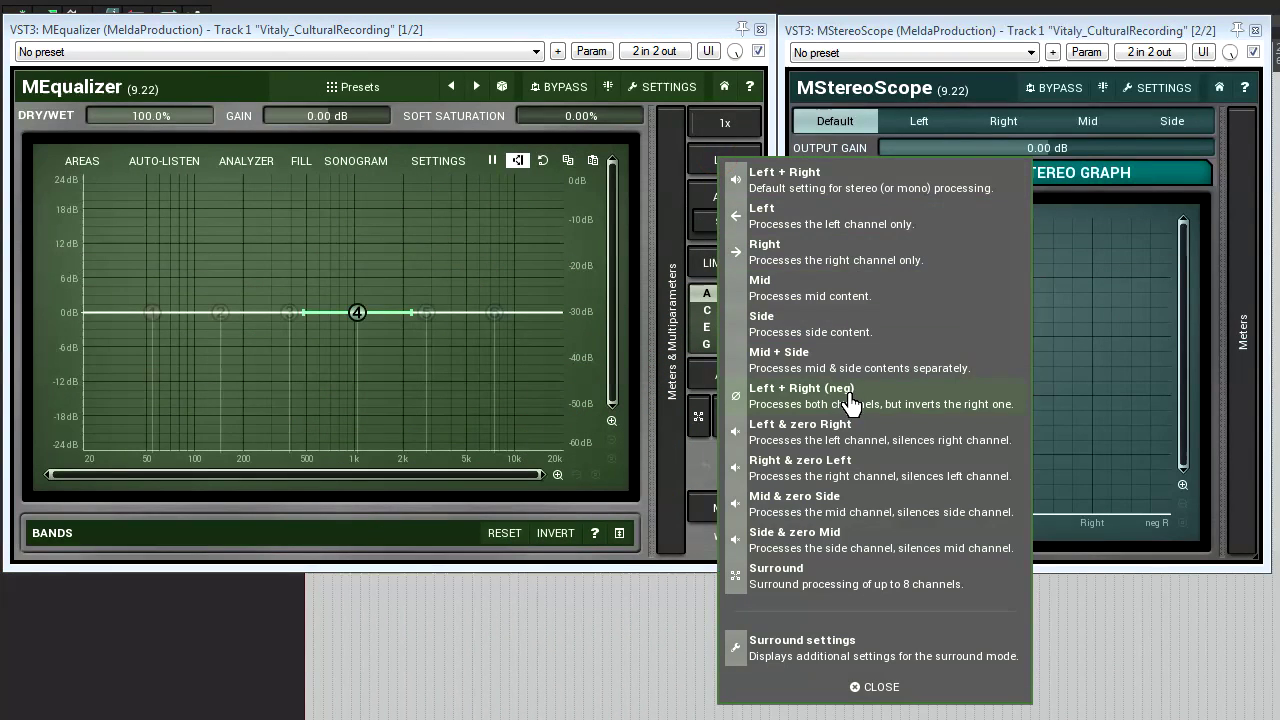
pyautogui.click(788, 182)
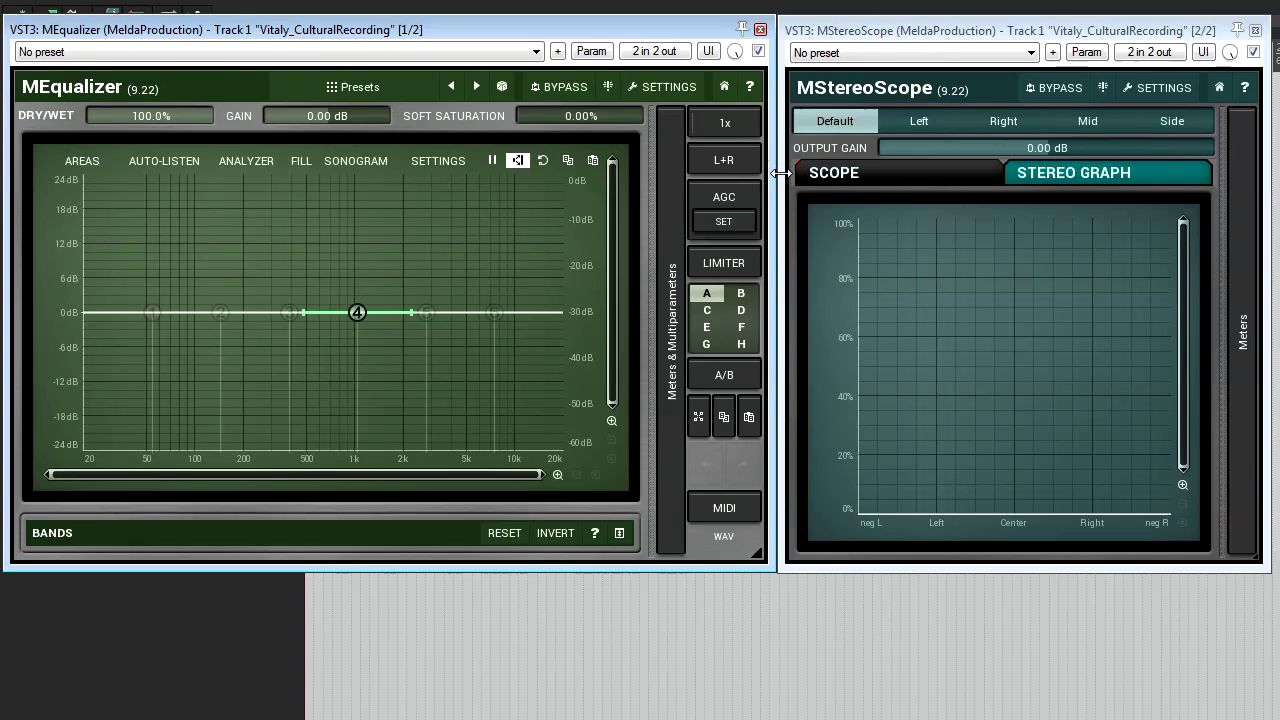
pyautogui.press('space')
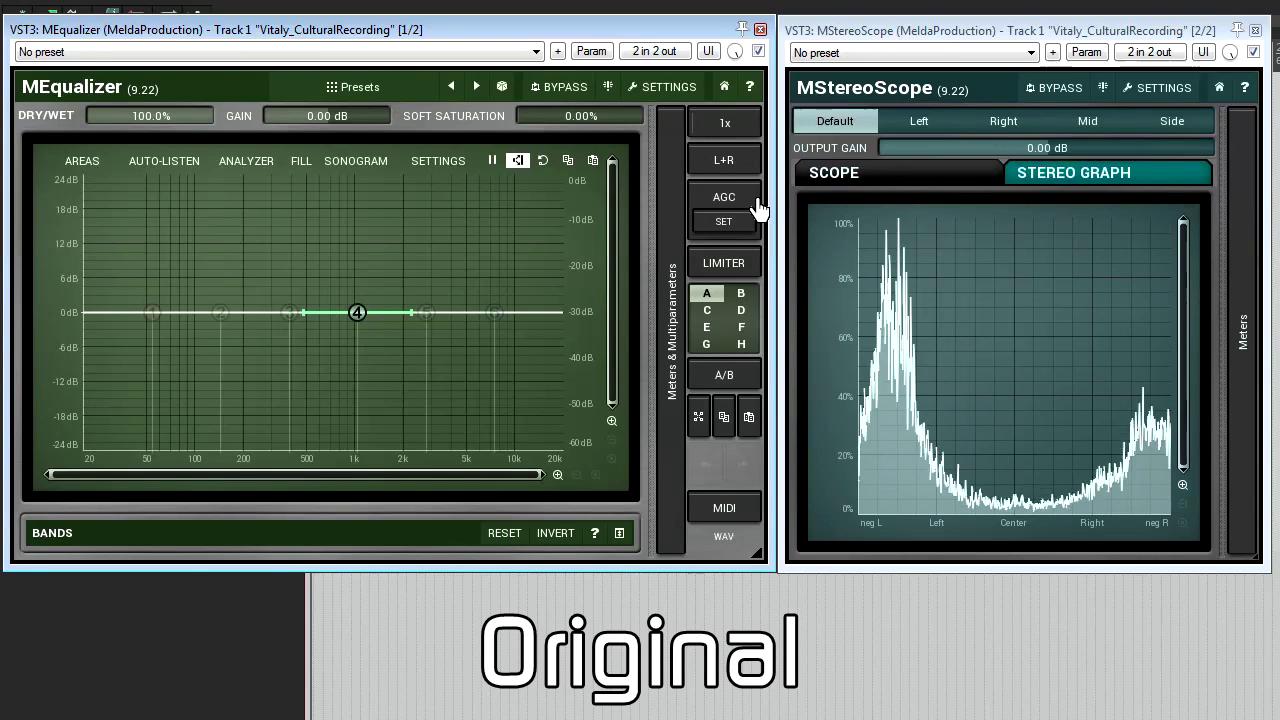
# Show MStereoScope's scope view and set MEqualizer to Left + Right (neg)
pyautogui.click(858, 174)
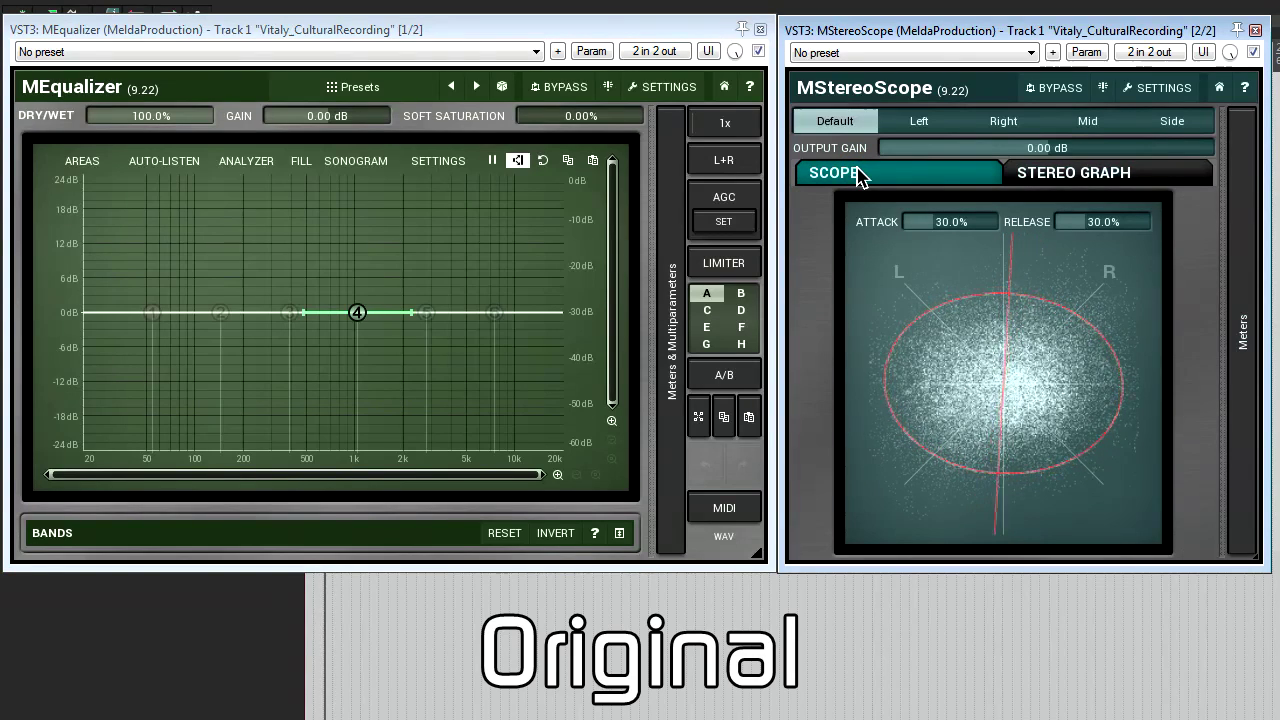
pyautogui.click(723, 159)
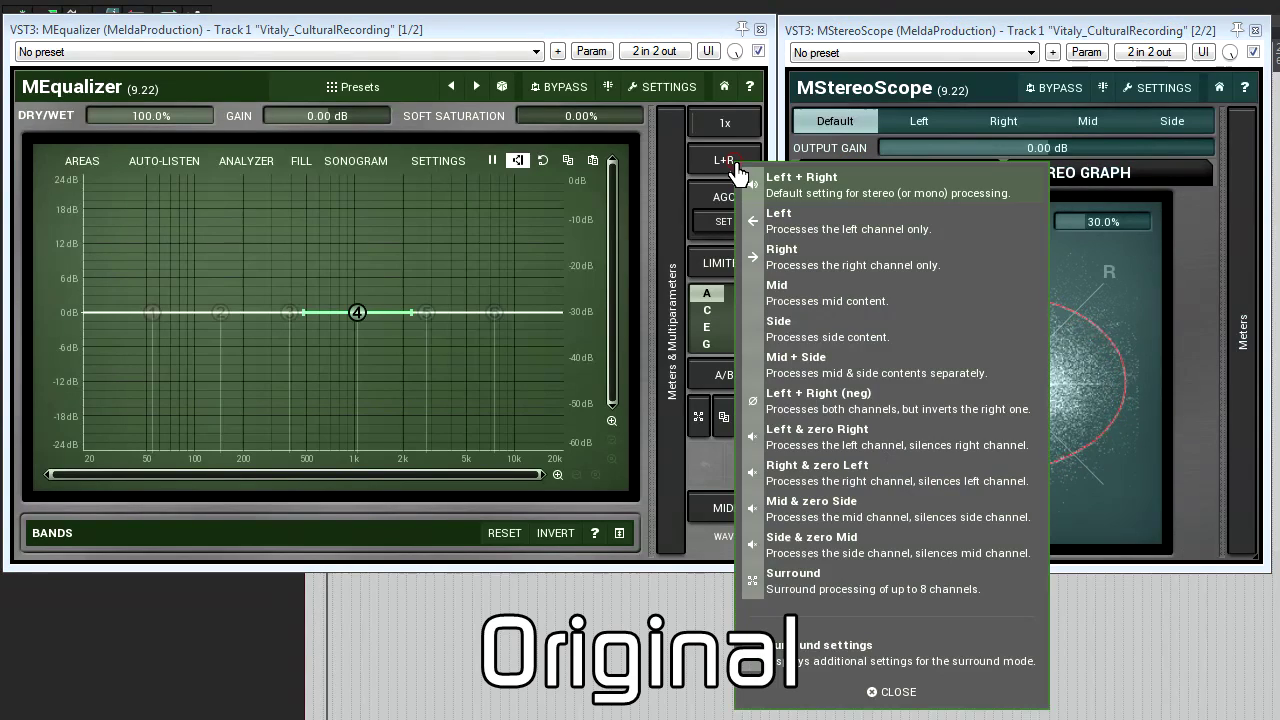
pyautogui.click(822, 399)
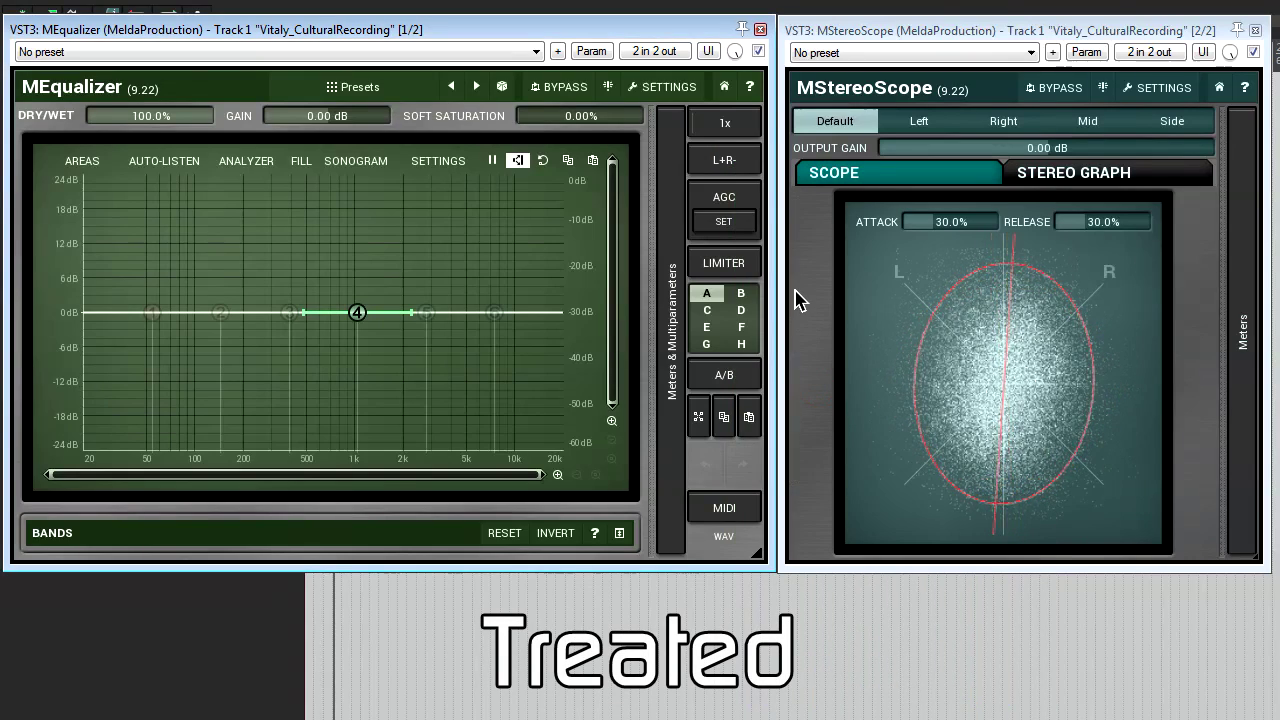
# Compare stereo graph and scope views, toggling MEqualizer to Left + Right and back to Left + Right (neg)
pyautogui.click(1075, 176)
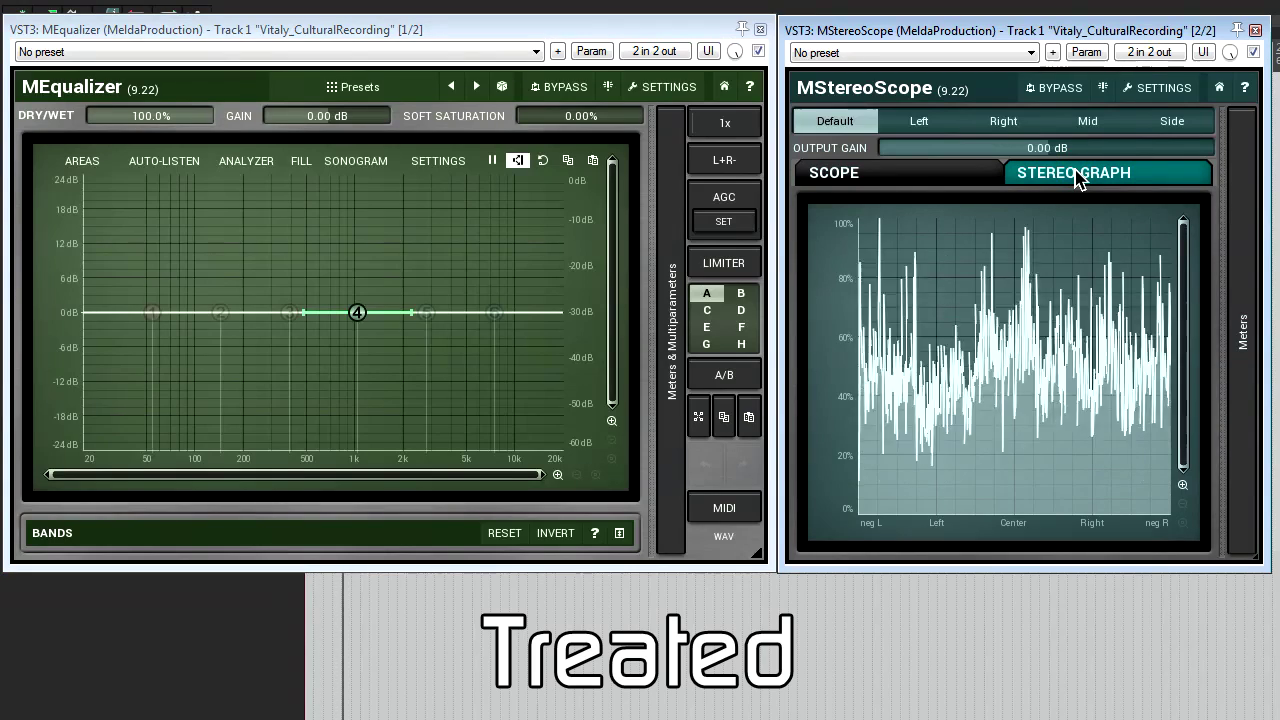
pyautogui.click(949, 178)
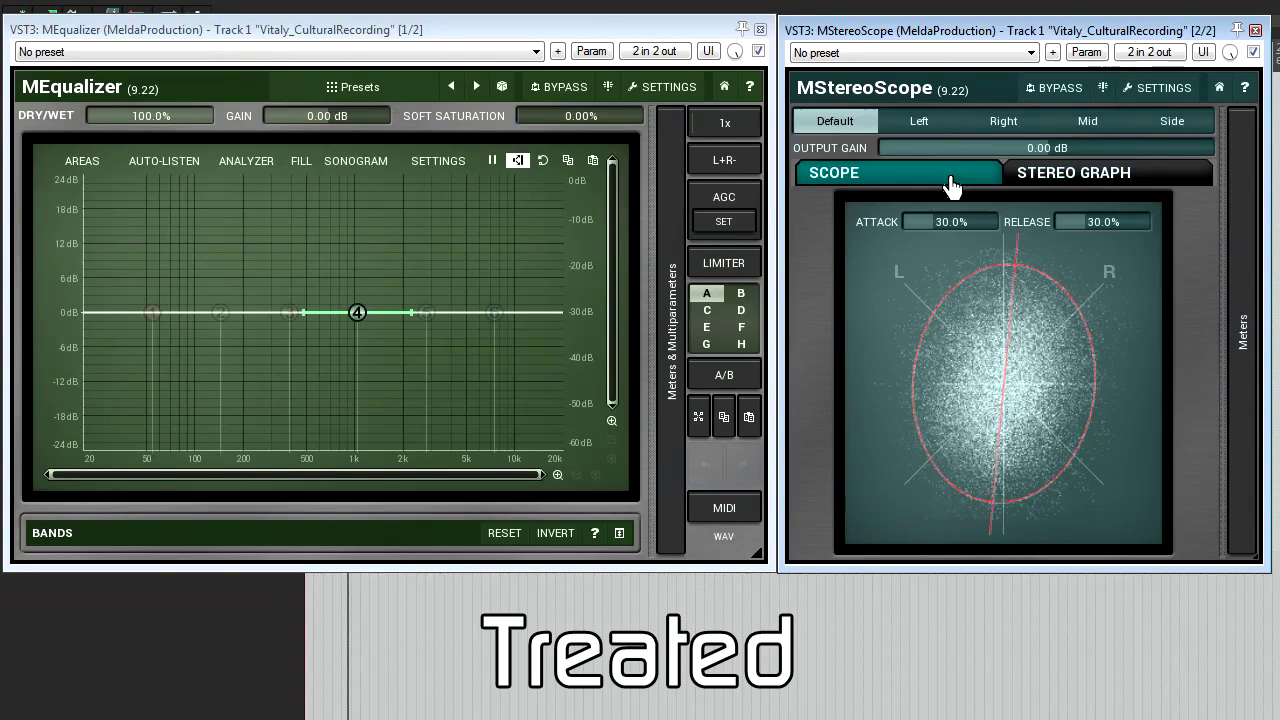
pyautogui.click(724, 166)
pyautogui.click(732, 195)
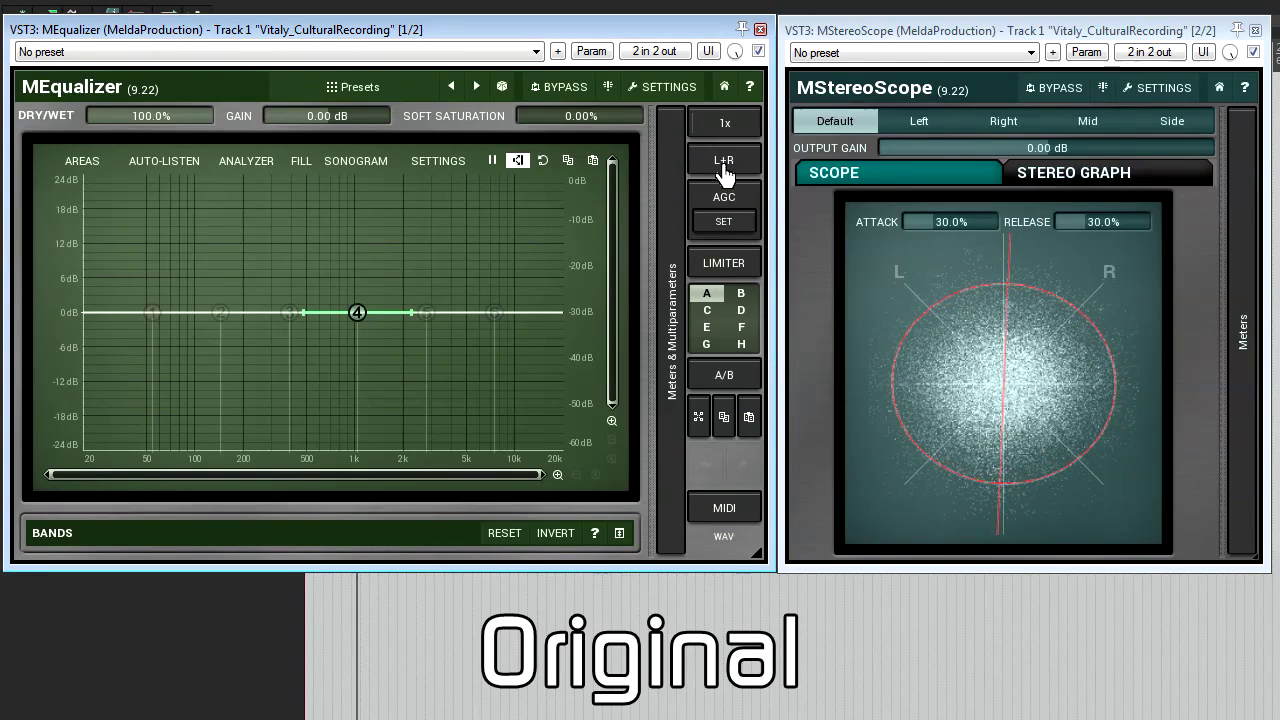
pyautogui.click(724, 166)
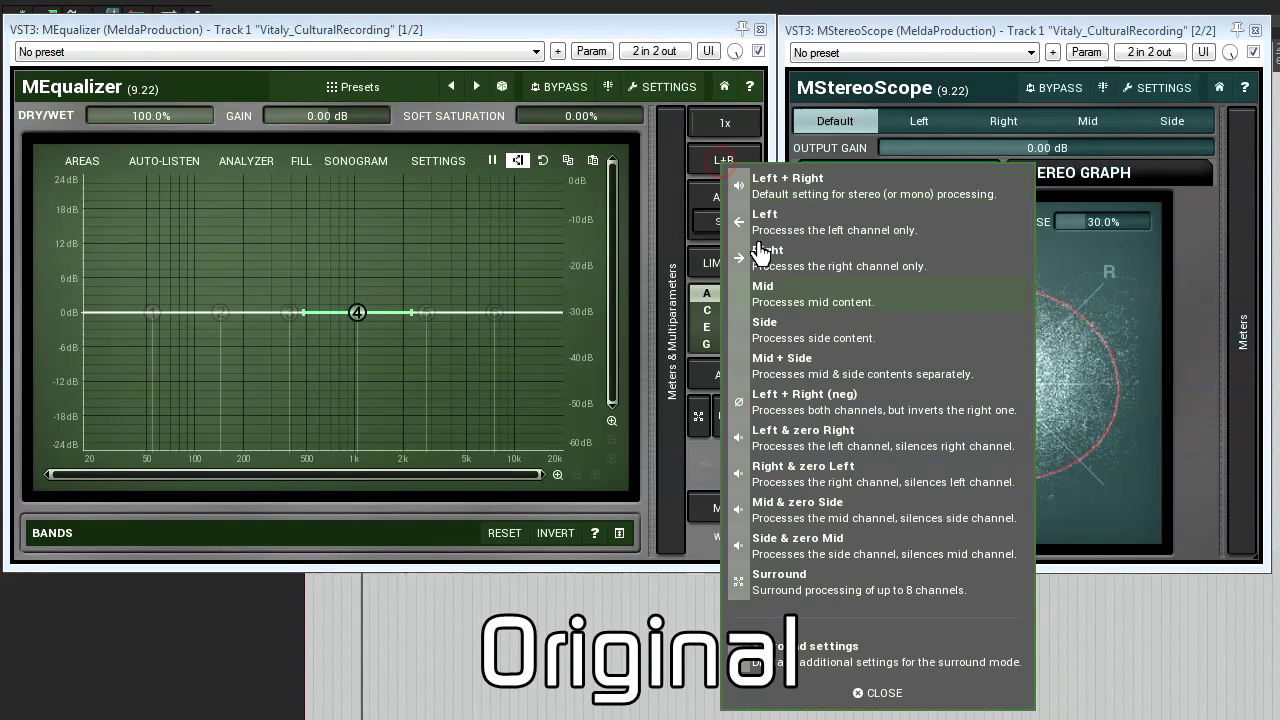
pyautogui.click(802, 405)
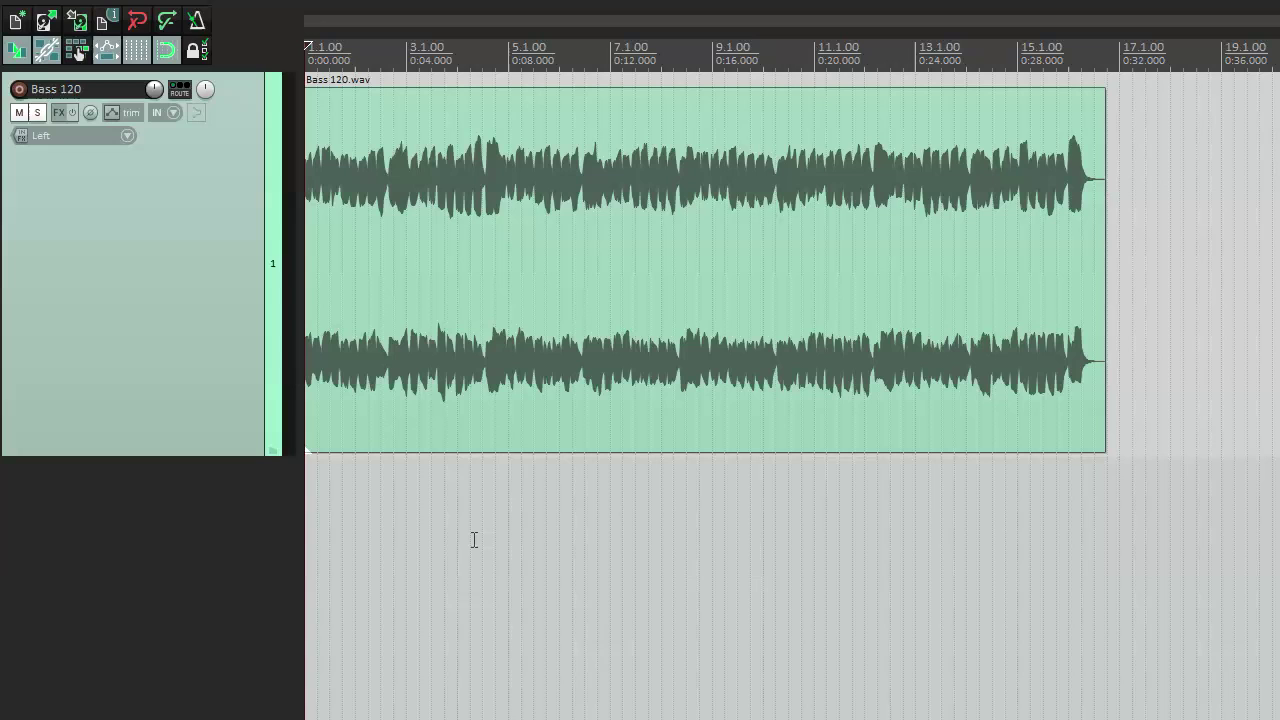
# Play the Bass 120 track and then stop playback
pyautogui.press('space')
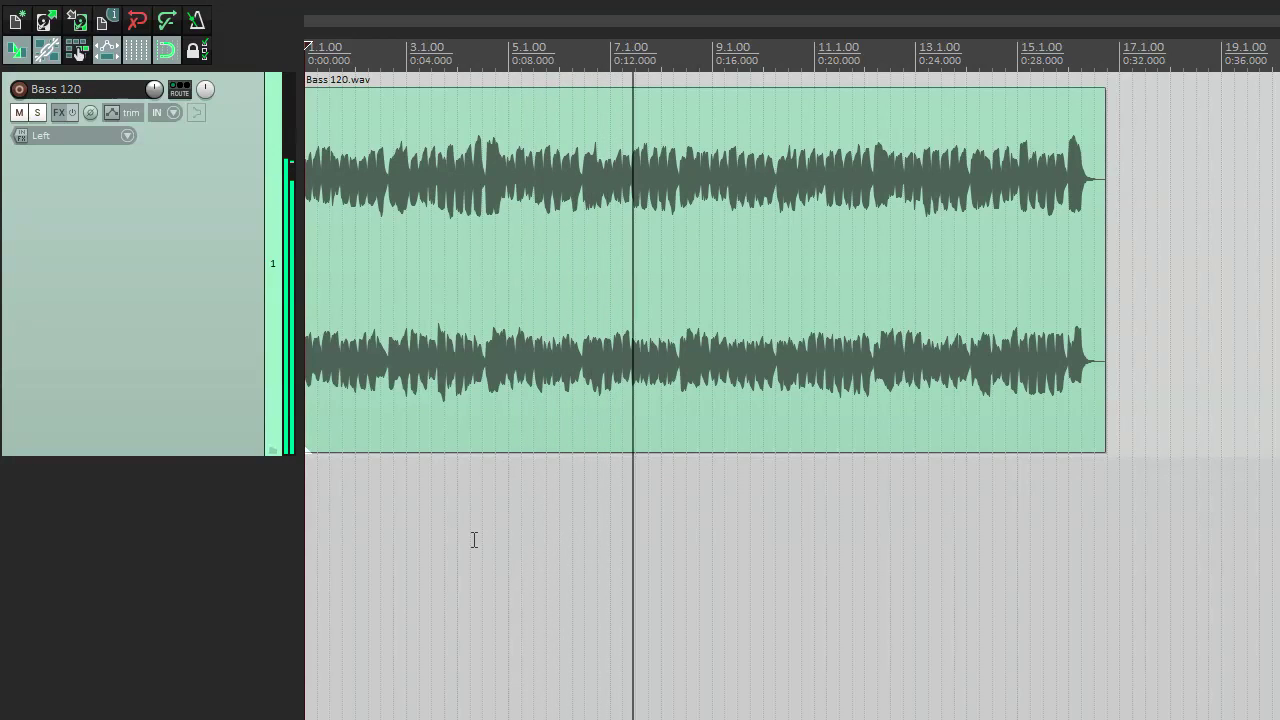
pyautogui.press('space')
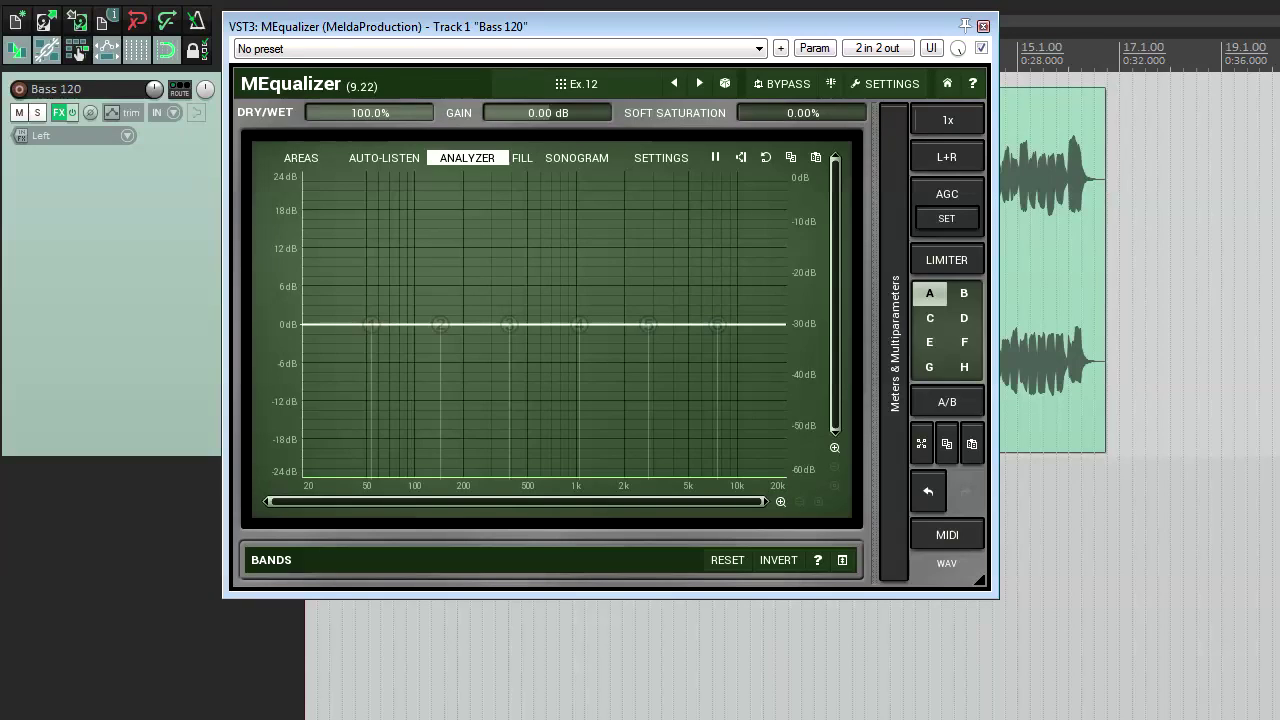
# Set MEqualizer to Side only and make band 1 a 12 dB/oct high-pass near 300 Hz
pyautogui.click(943, 160)
pyautogui.click(1018, 320)
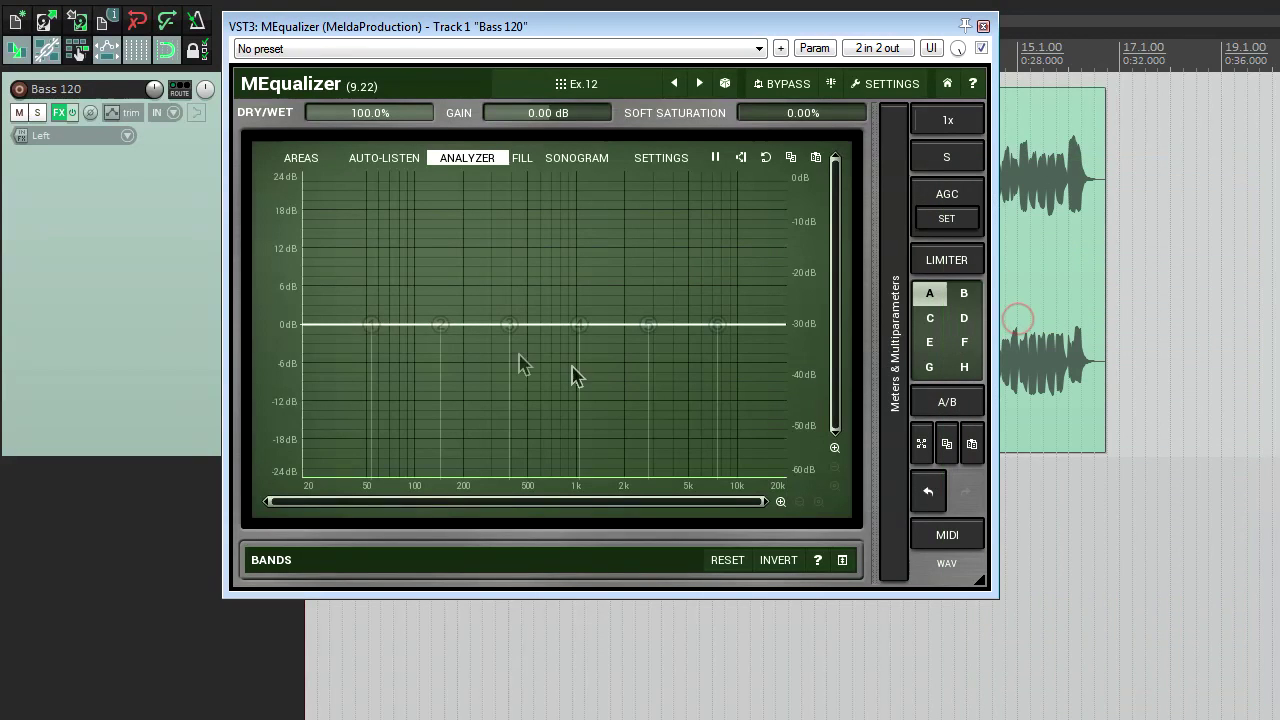
pyautogui.doubleClick(376, 326)
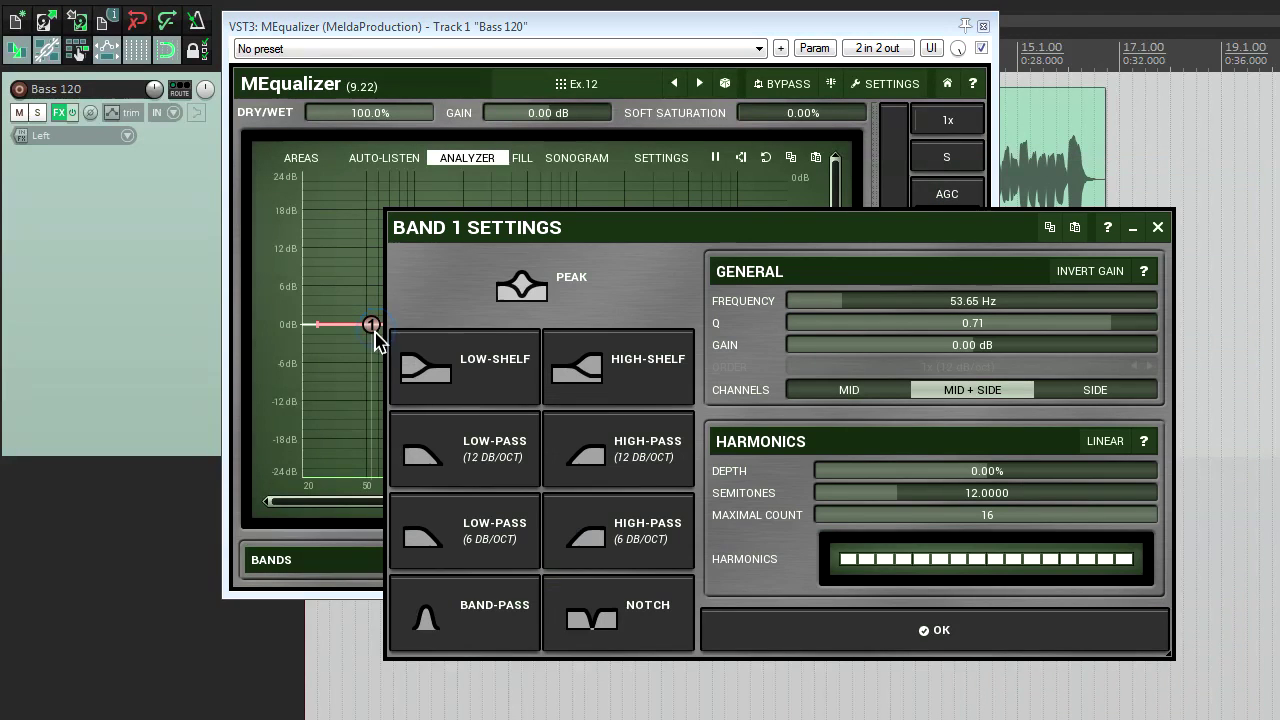
pyautogui.click(620, 455)
pyautogui.click(766, 638)
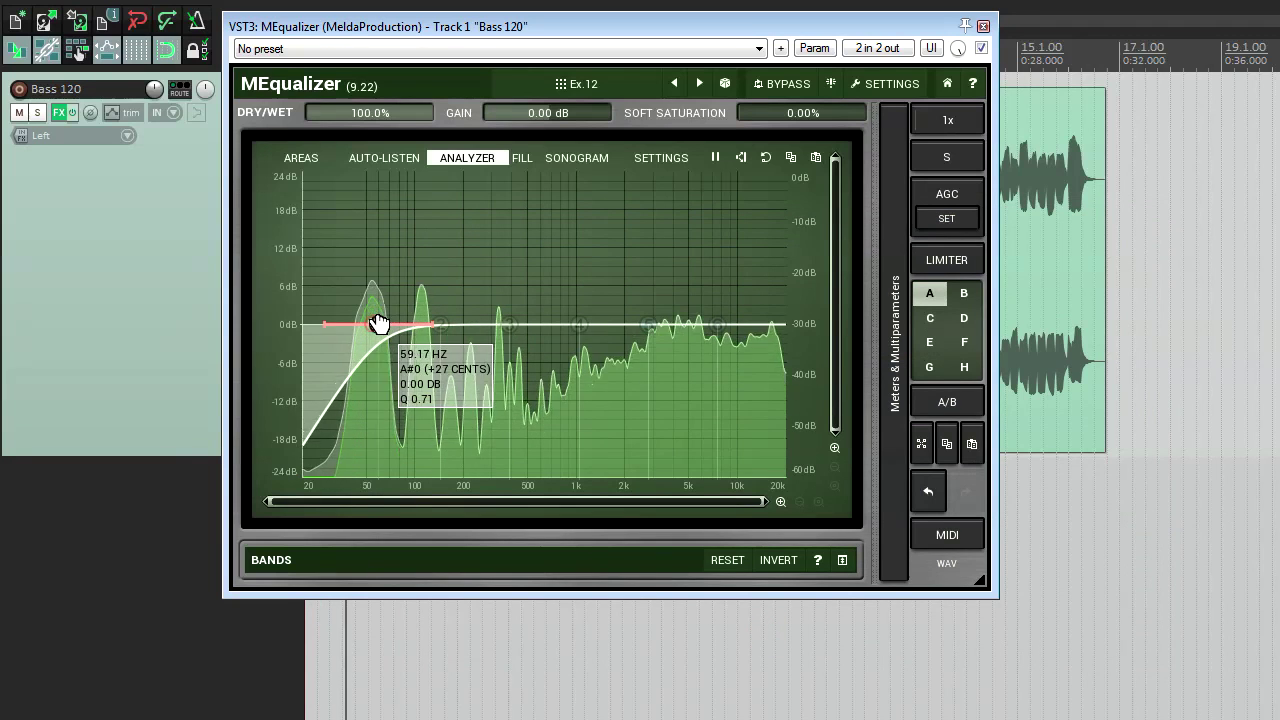
pyautogui.moveTo(372, 324); pyautogui.dragTo(414, 323)
pyautogui.moveTo(500, 322)
pyautogui.mouseDown()
pyautogui.moveTo(569, 321)
pyautogui.moveTo(500, 323)
pyautogui.mouseUp()
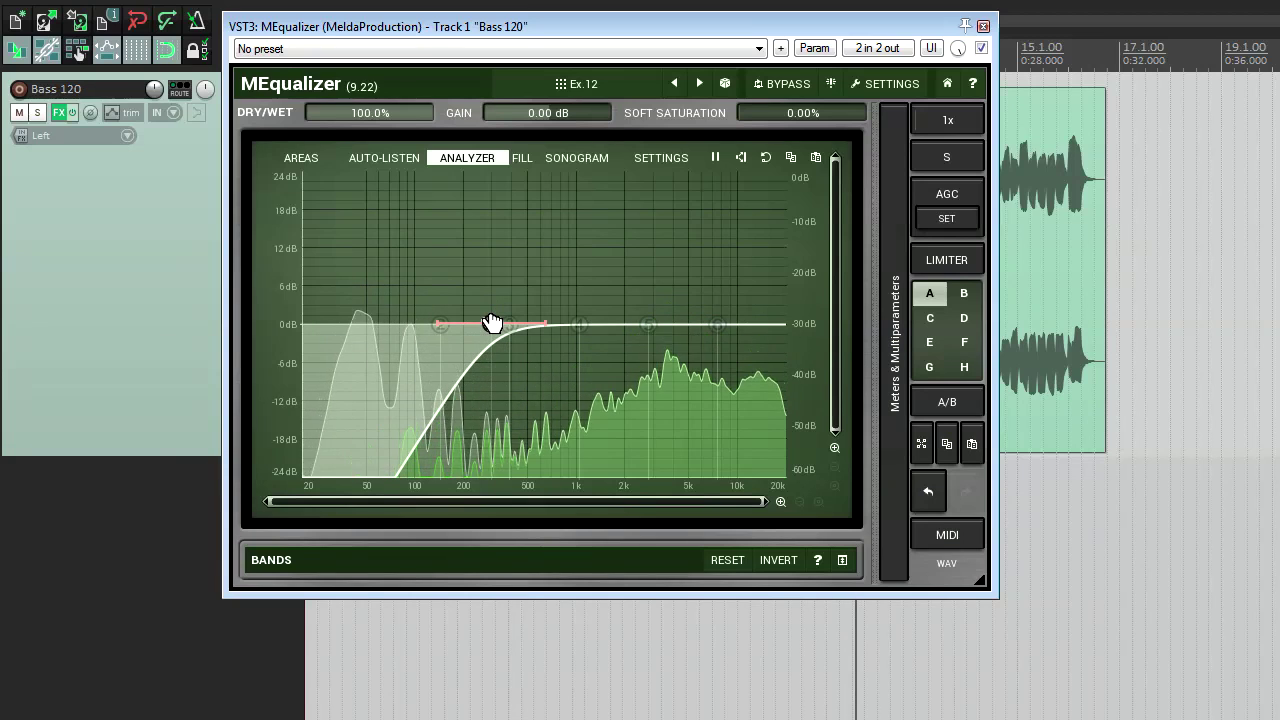
# Try Side & zero Mid mode, retune the high-pass cutoff, then return to Side-only processing
pyautogui.click(947, 160)
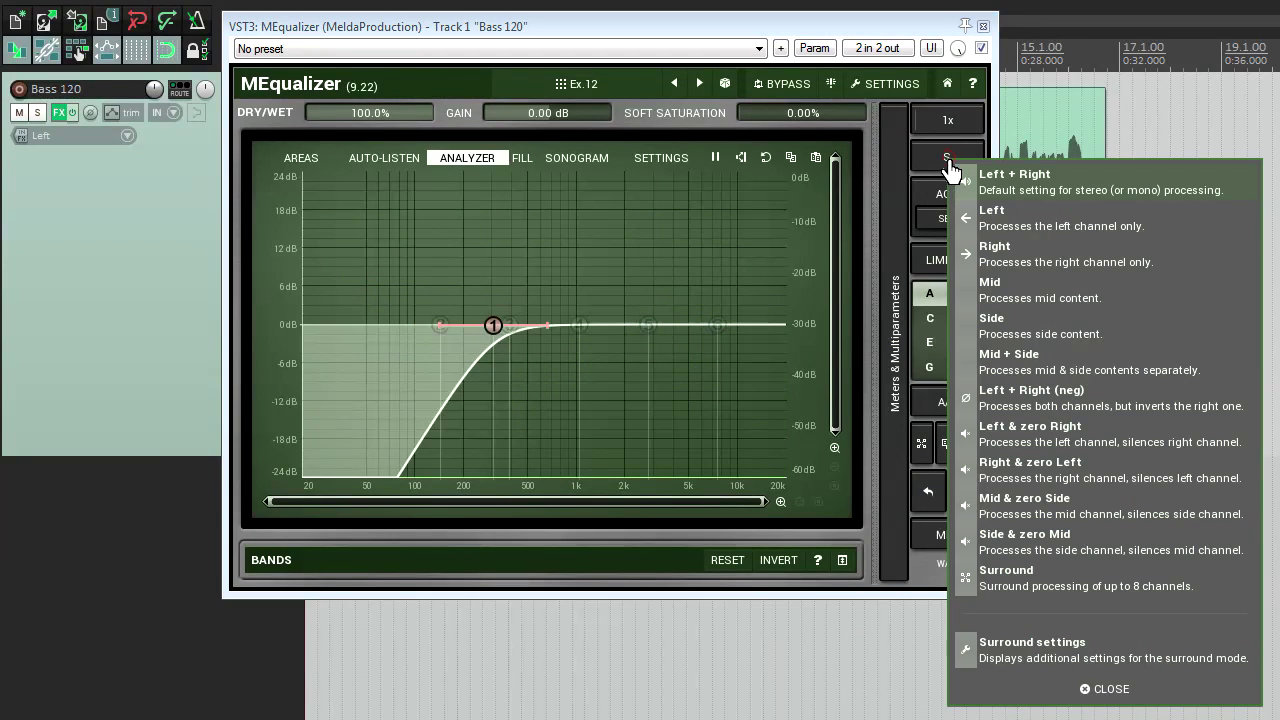
pyautogui.click(1069, 551)
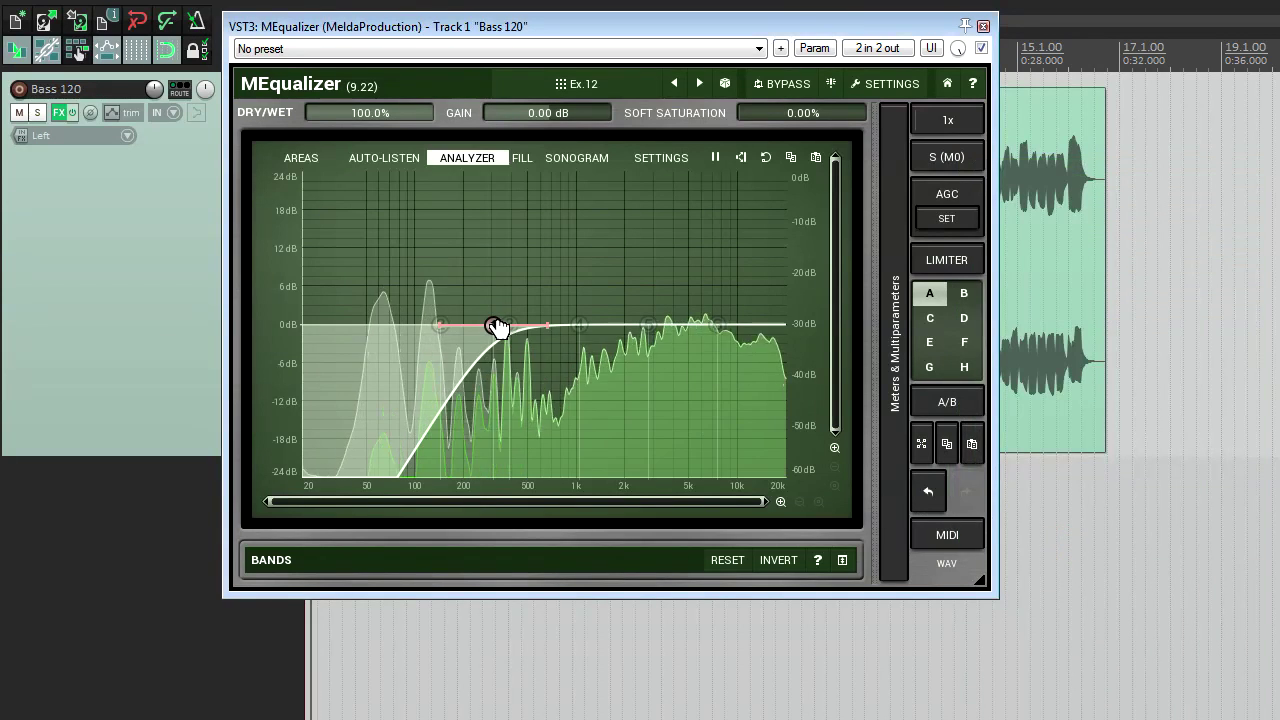
pyautogui.moveTo(497, 328)
pyautogui.mouseDown()
pyautogui.moveTo(700, 331)
pyautogui.moveTo(305, 324)
pyautogui.moveTo(482, 328)
pyautogui.mouseUp()
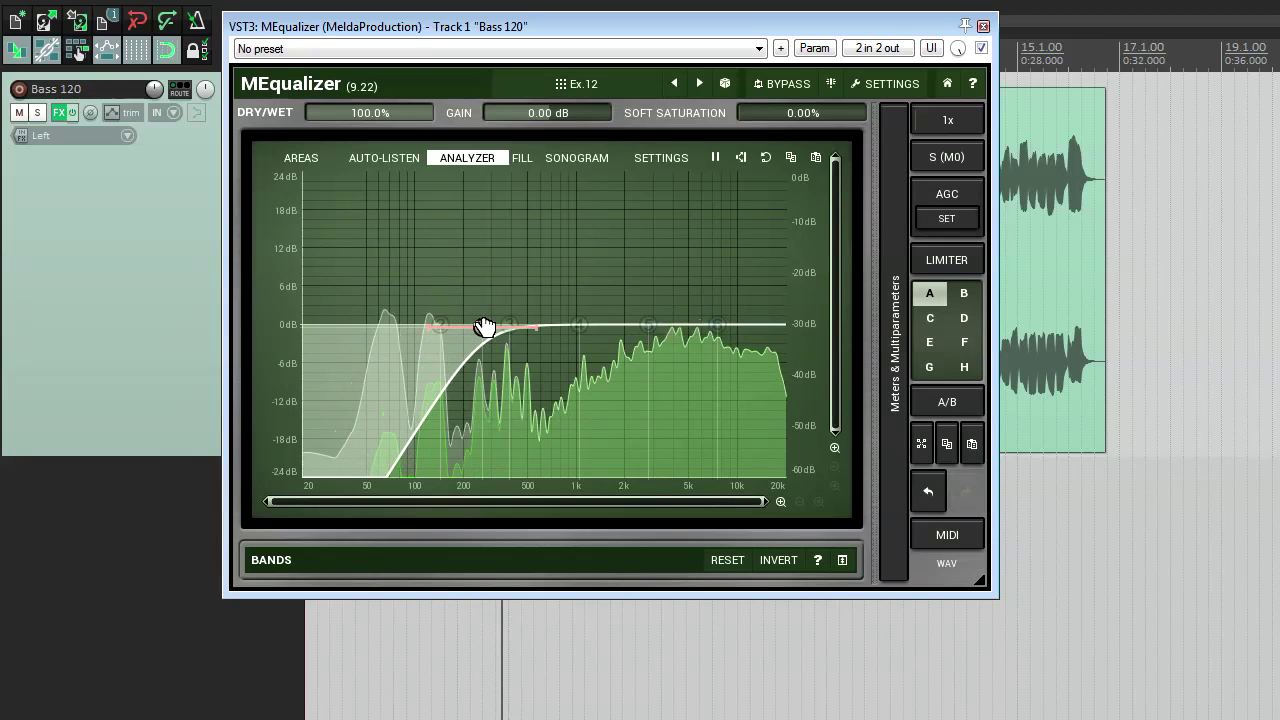
pyautogui.click(953, 163)
pyautogui.click(1068, 325)
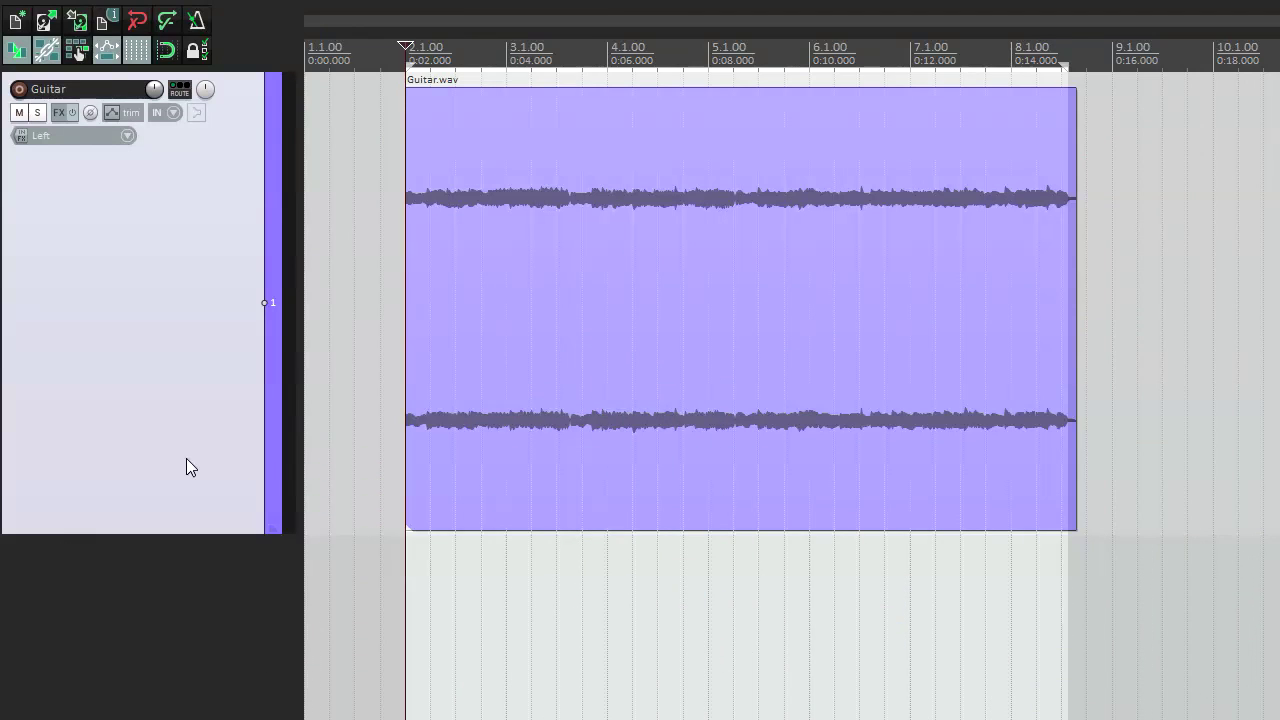
# Play the guitar, then load MMultiBandDistortion and MWaveFolder together into the Guitar track's FX chain
pyautogui.press('space')
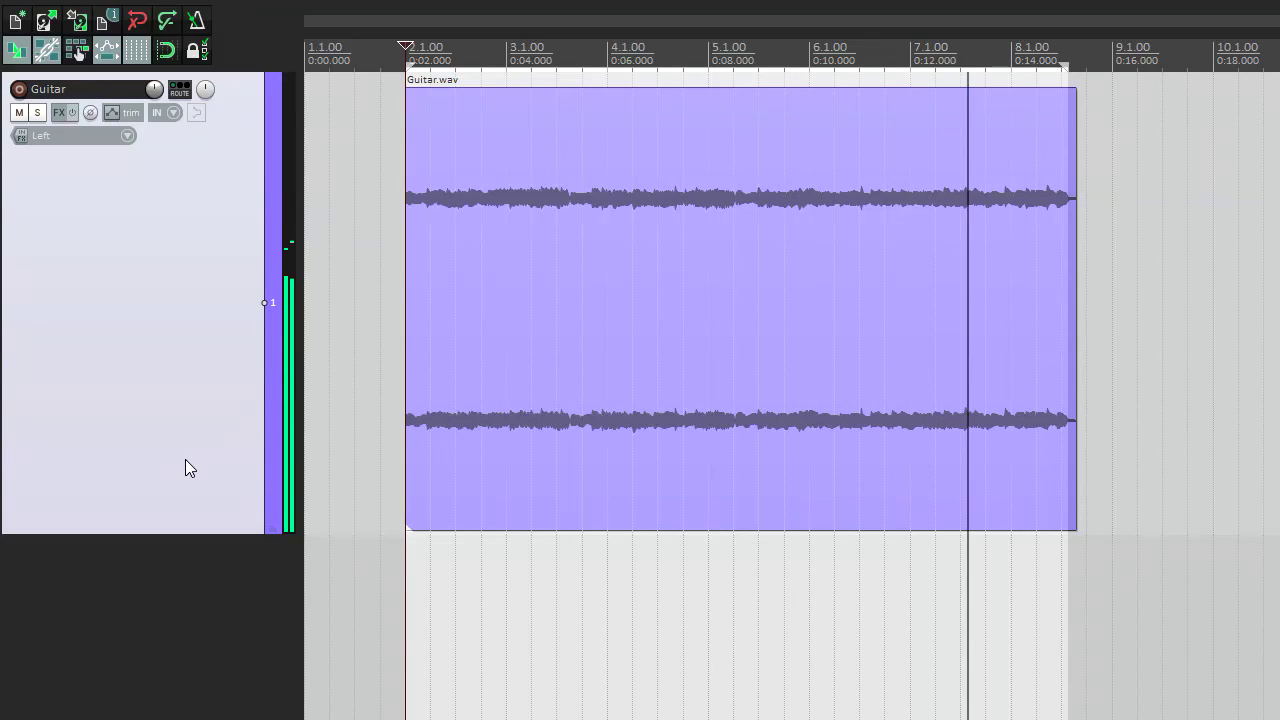
pyautogui.click(57, 113)
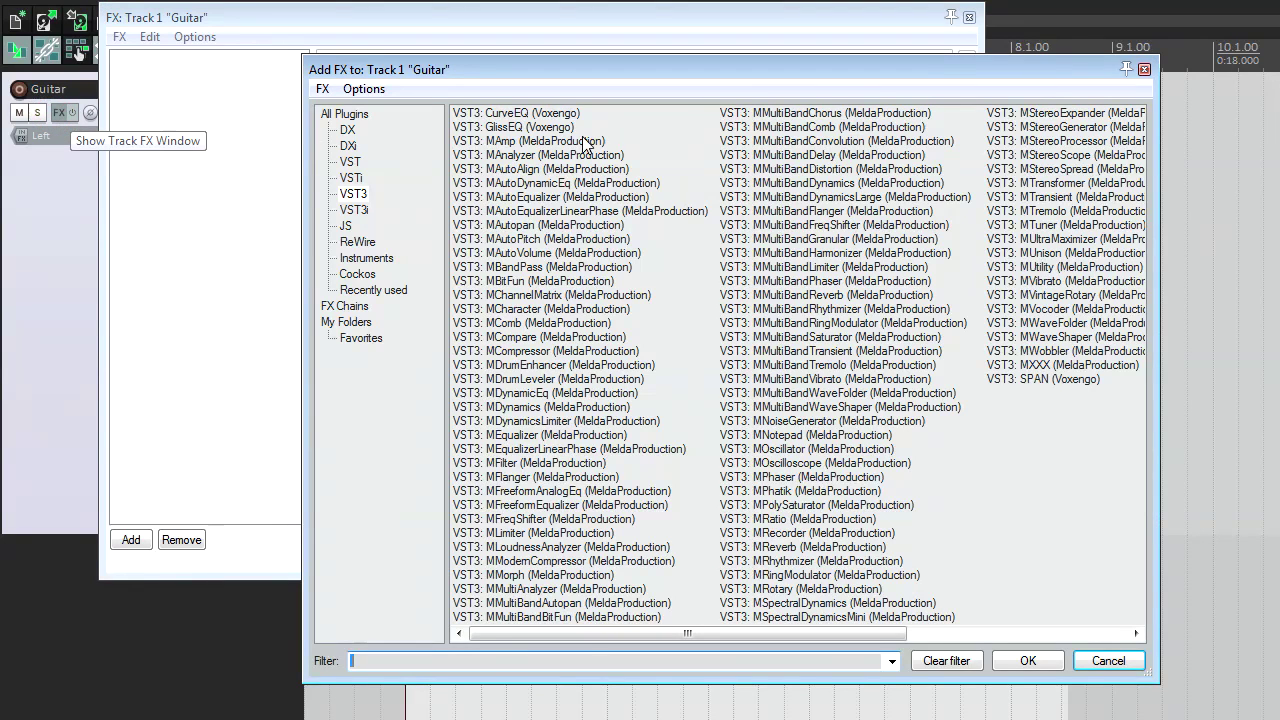
pyautogui.click(781, 170)
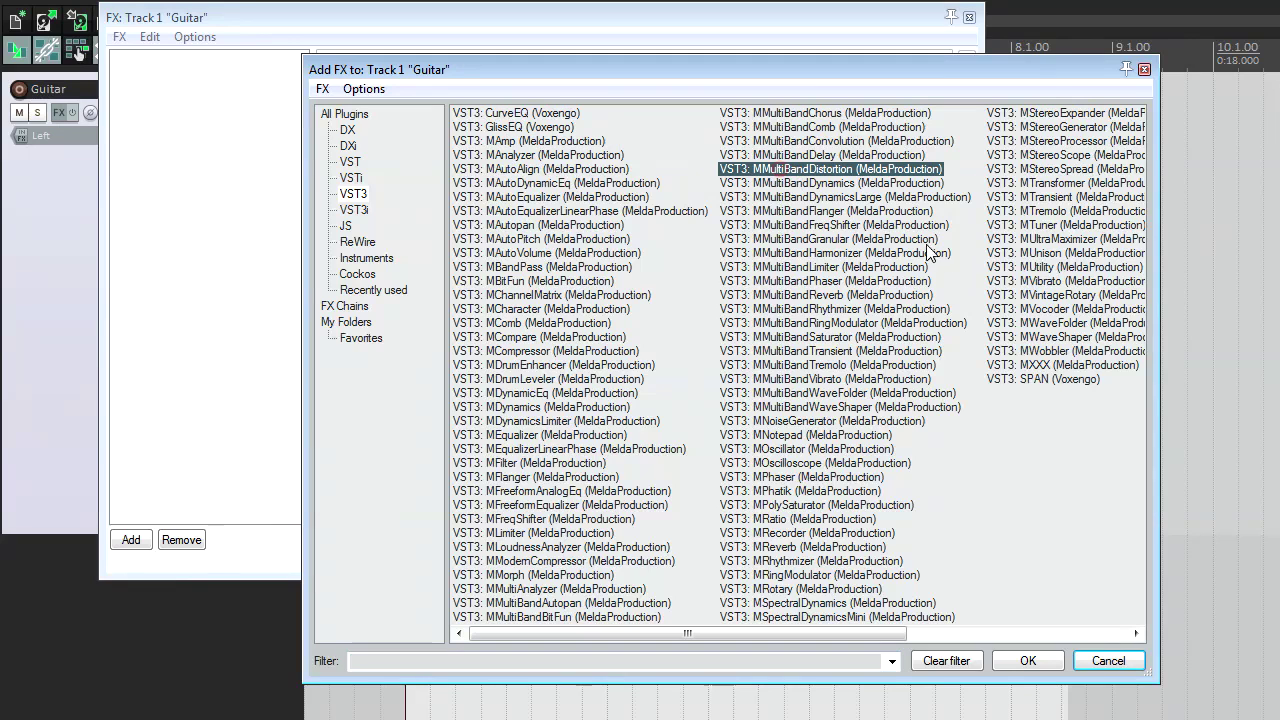
pyautogui.keyDown('ctrl'); pyautogui.click(1059, 325); pyautogui.keyUp('ctrl')
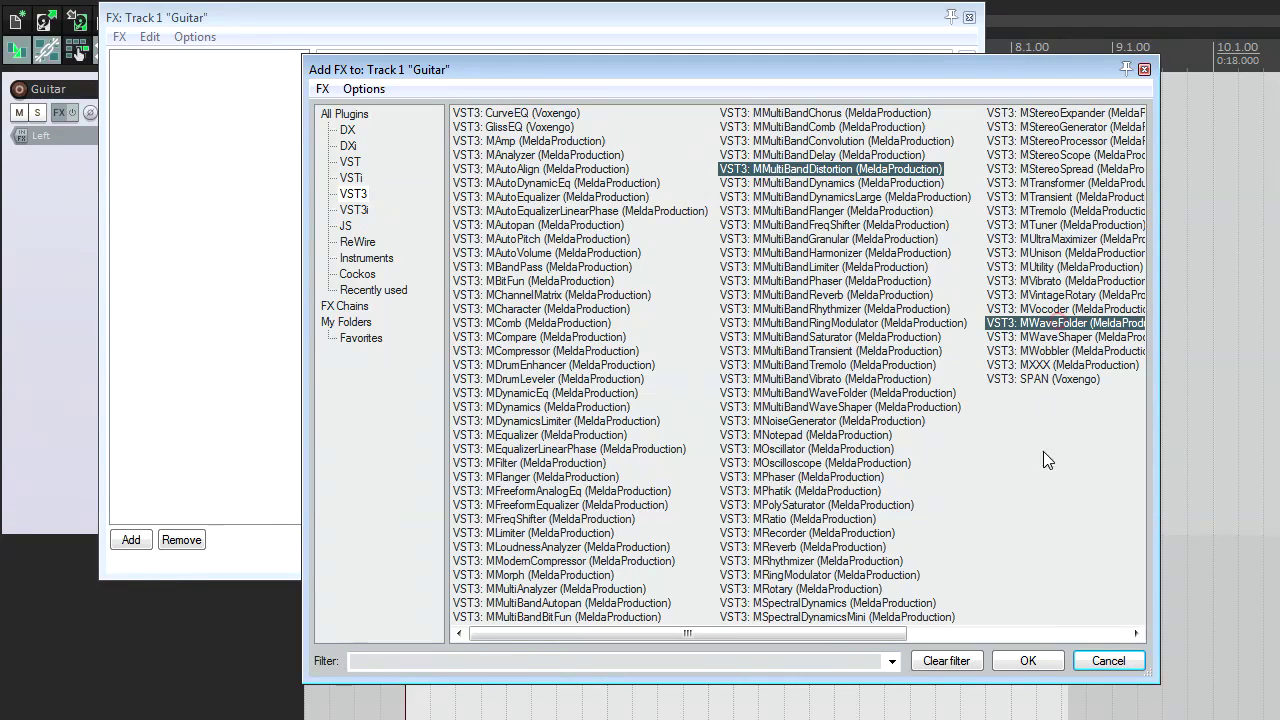
pyautogui.click(1028, 662)
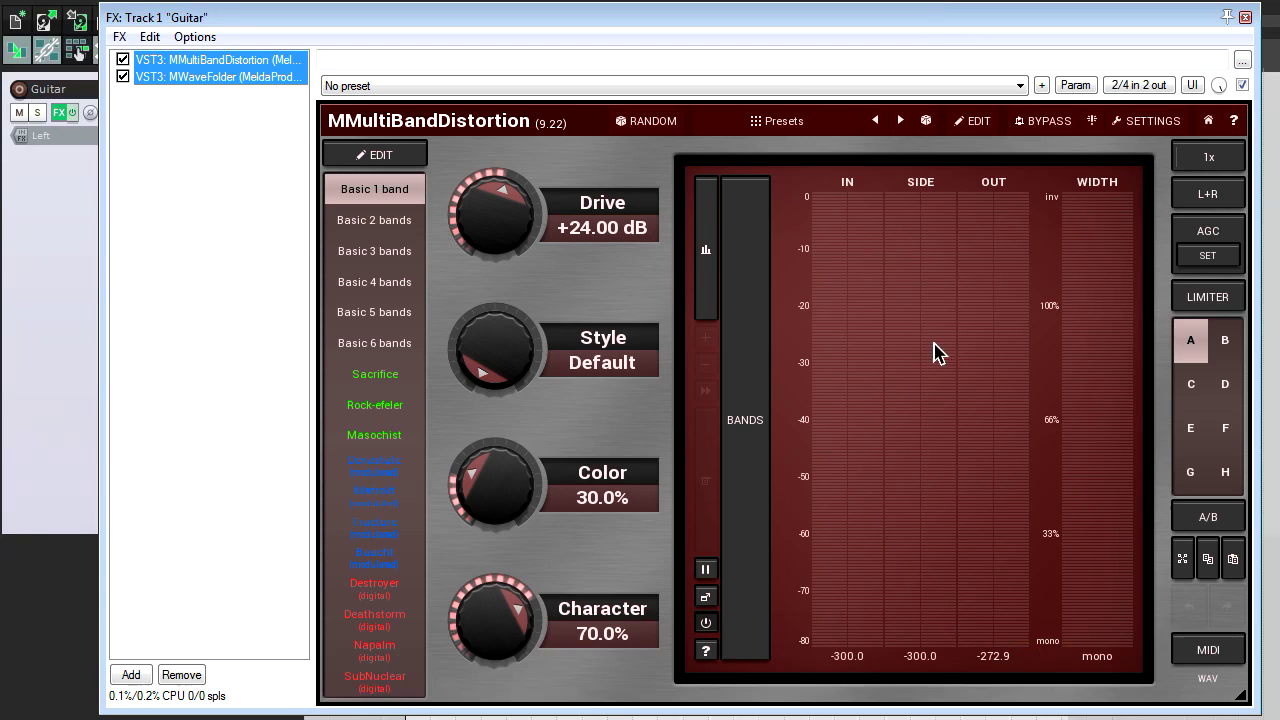
# Set MMultiBandDistortion to Right only and MWaveFolder to Left only, then bypass the guitar FX
pyautogui.click(1208, 196)
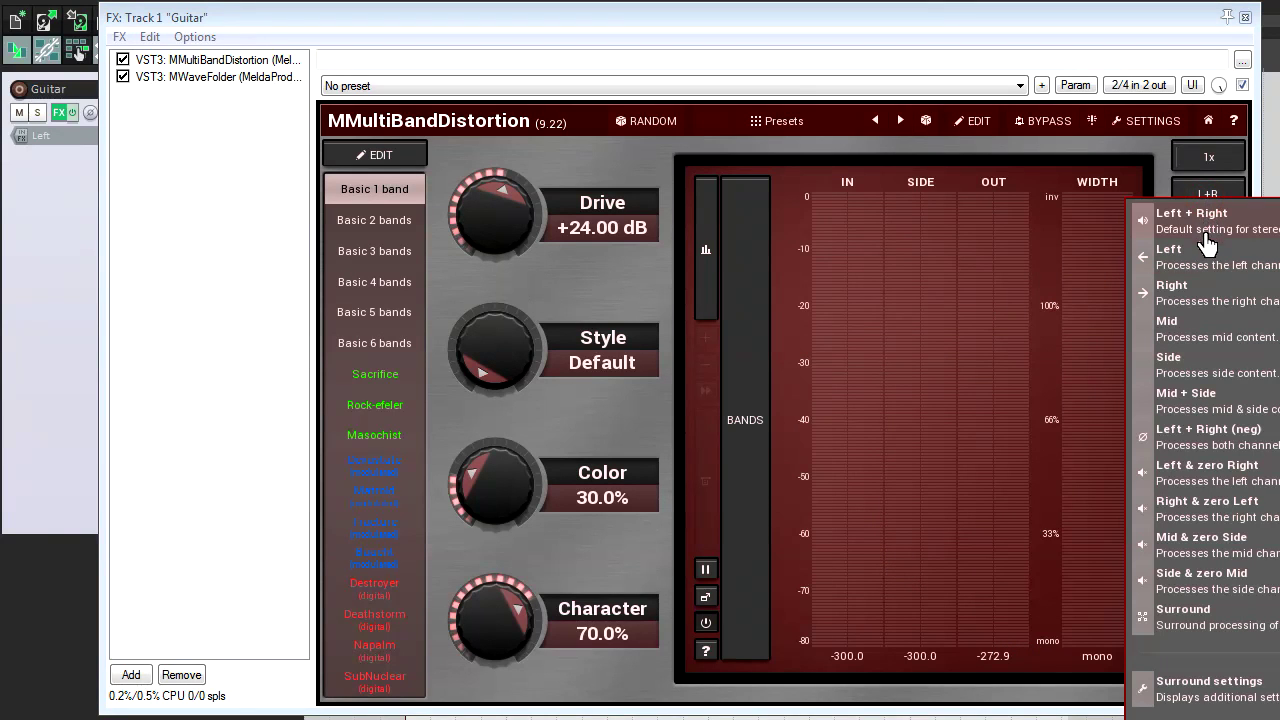
pyautogui.click(1203, 292)
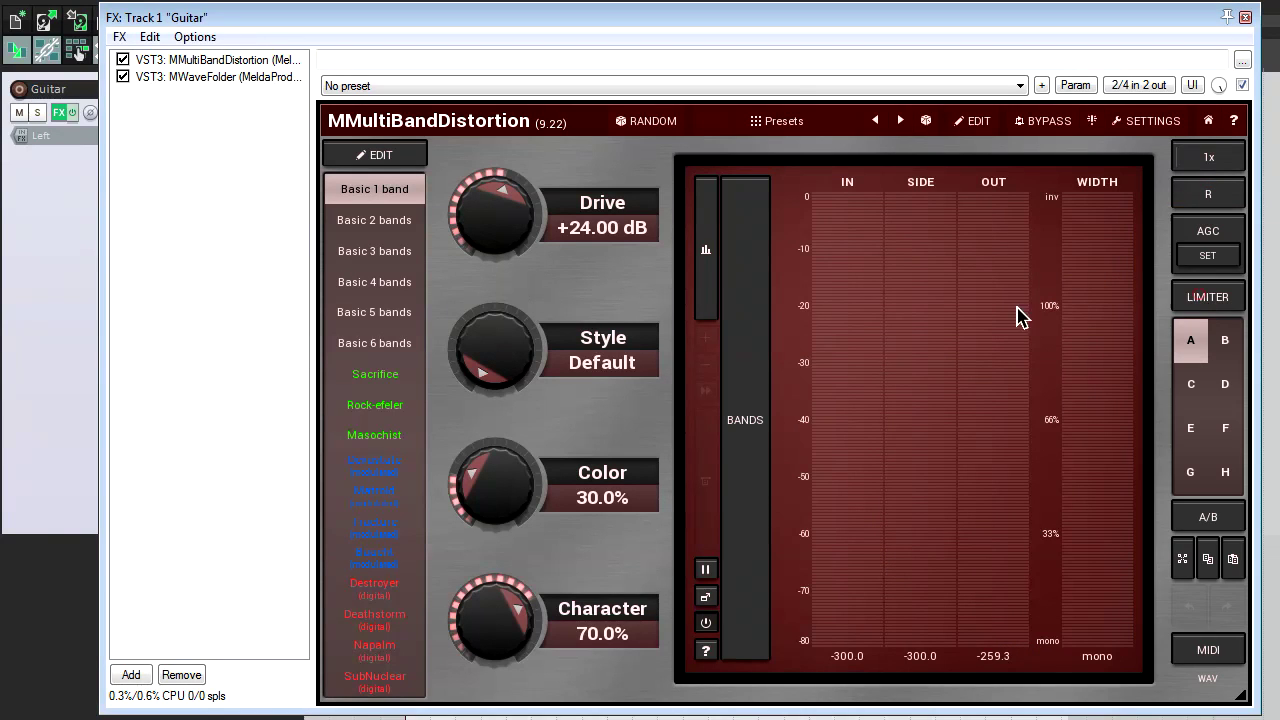
pyautogui.click(229, 80)
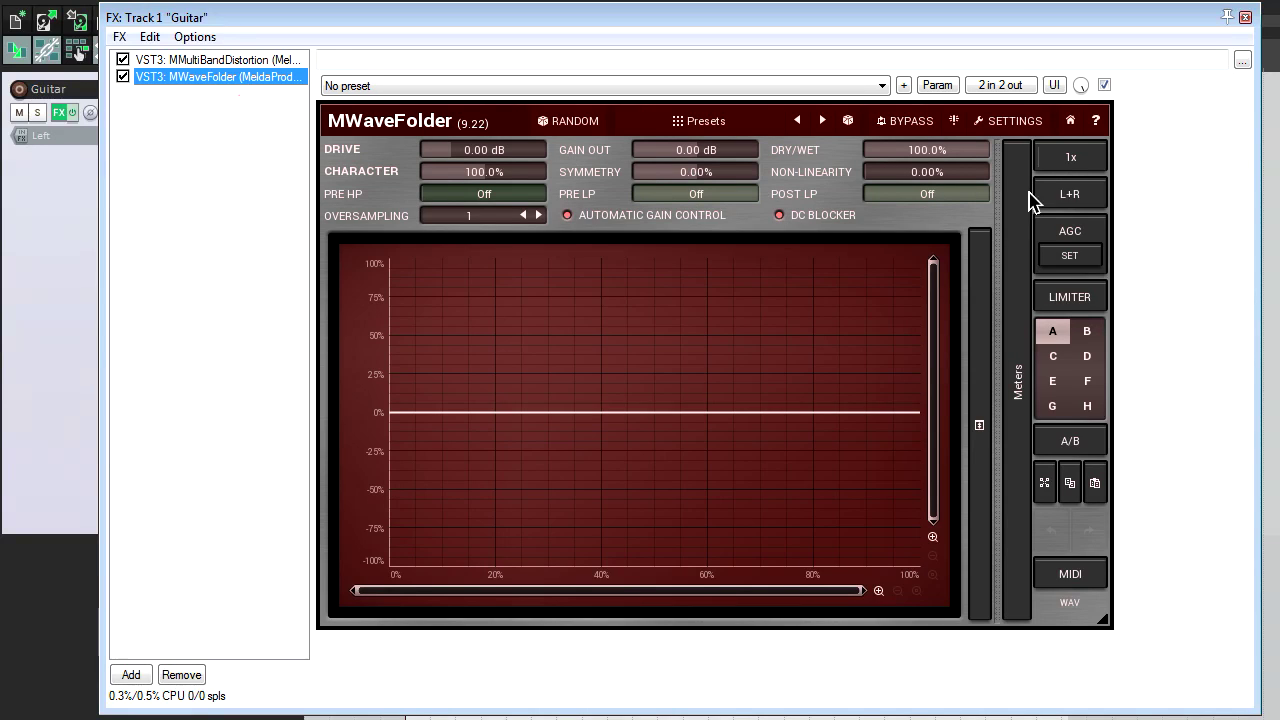
pyautogui.click(1069, 196)
pyautogui.click(1141, 260)
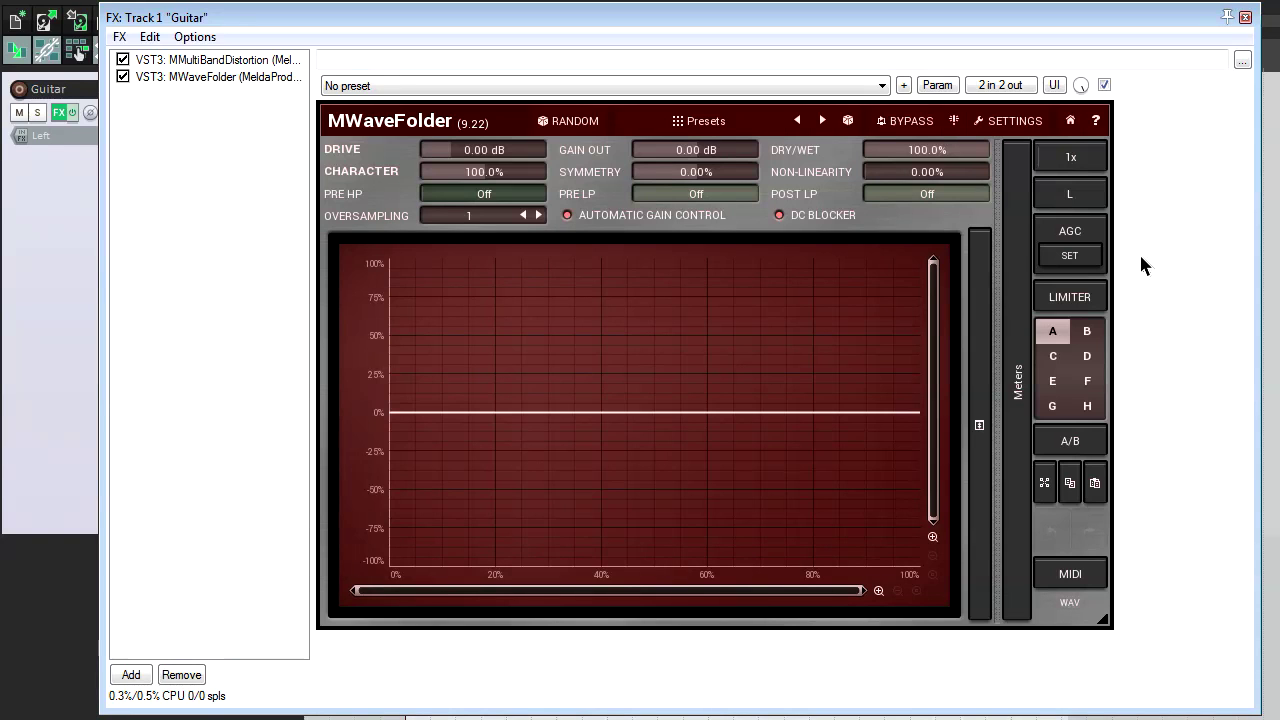
pyautogui.press('Up')
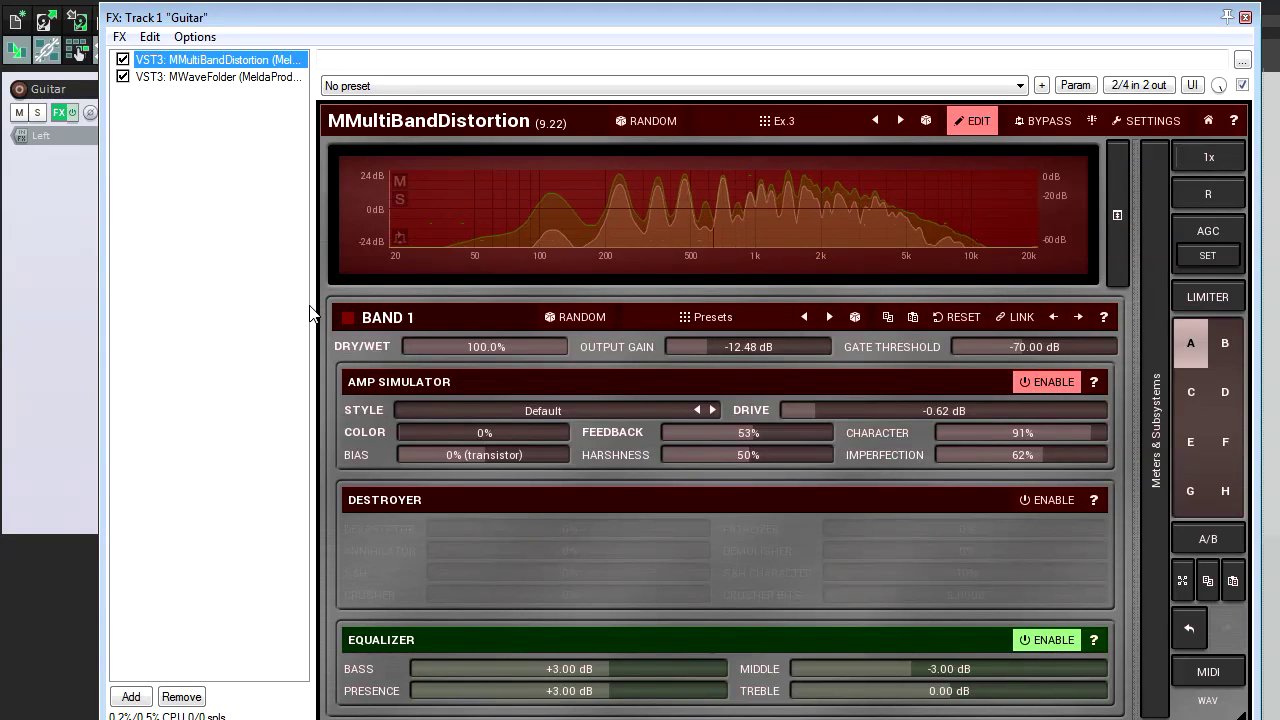
pyautogui.click(72, 114)
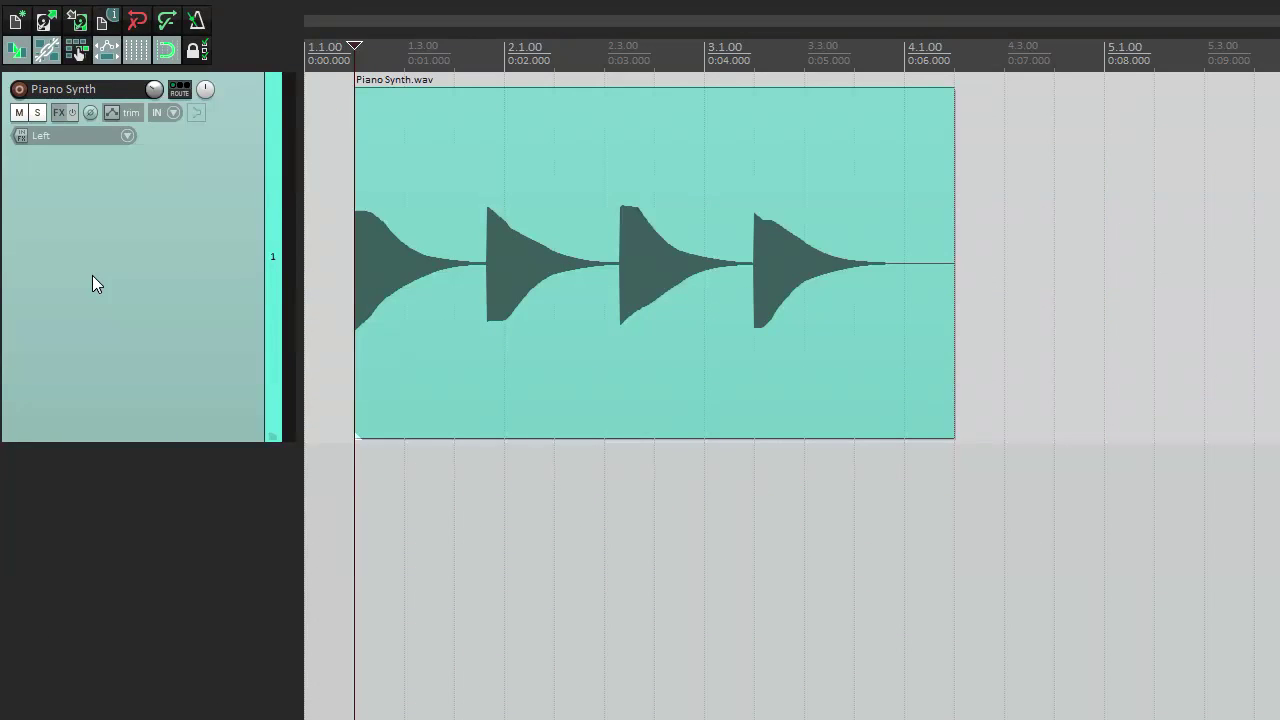
# Load MReverb and MDynamics onto Piano Synth and switch MDynamics' channel mode to Side
pyautogui.click(56, 112)
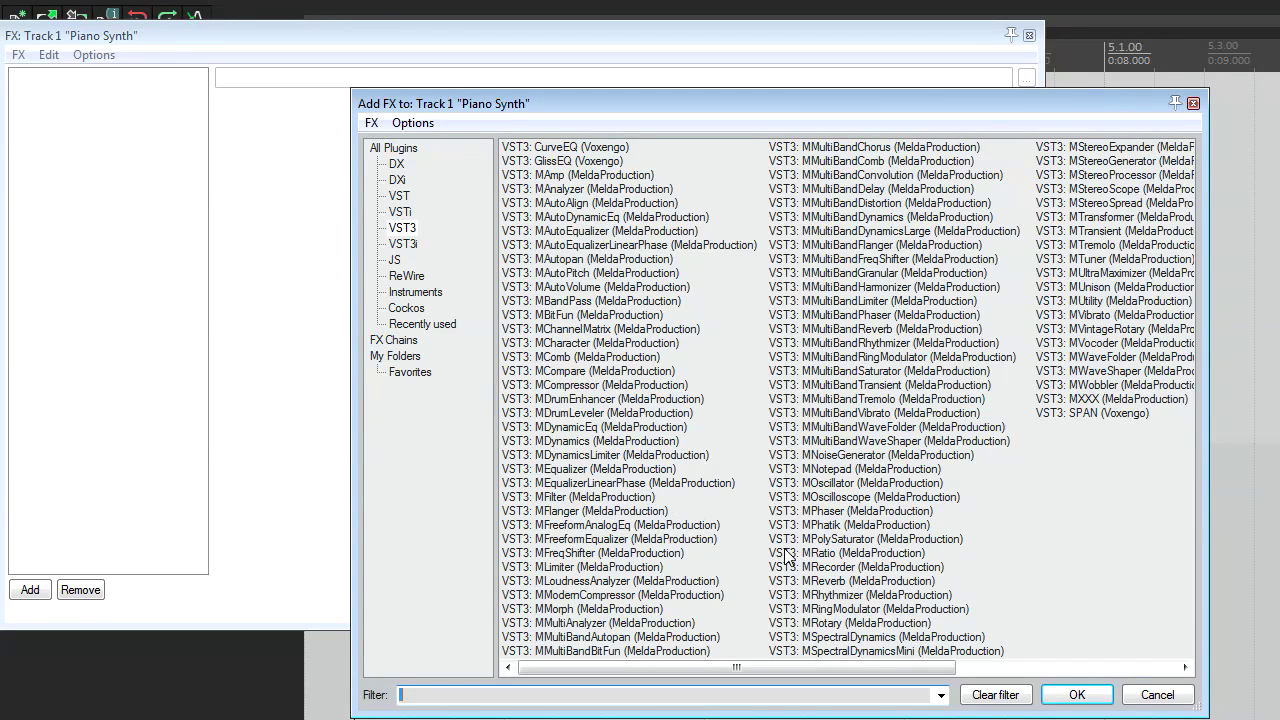
pyautogui.doubleClick(834, 580)
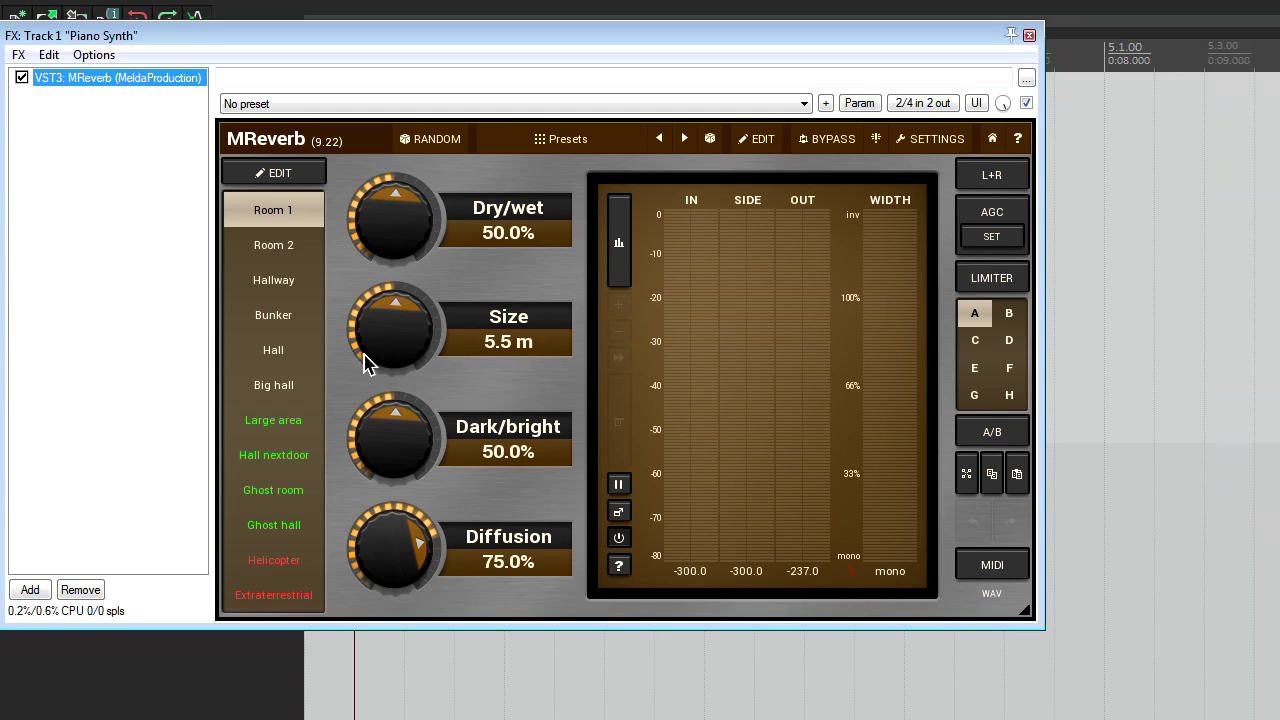
pyautogui.doubleClick(141, 290)
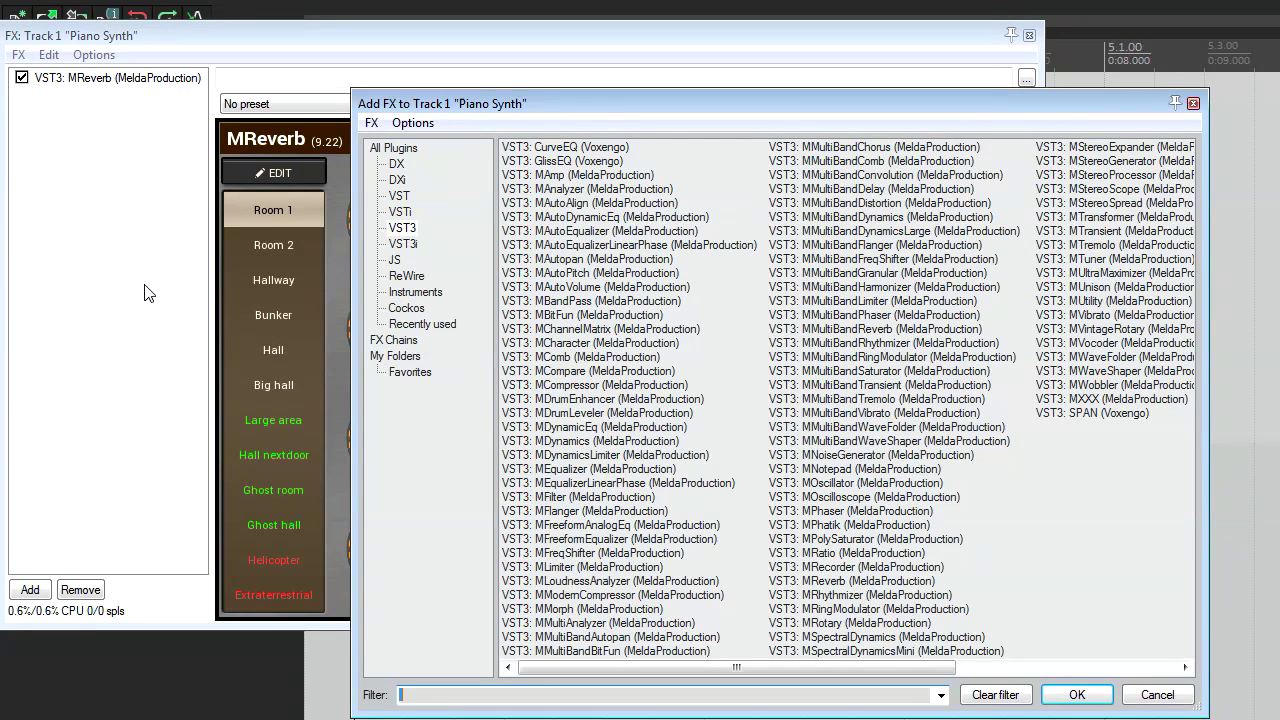
pyautogui.doubleClick(558, 442)
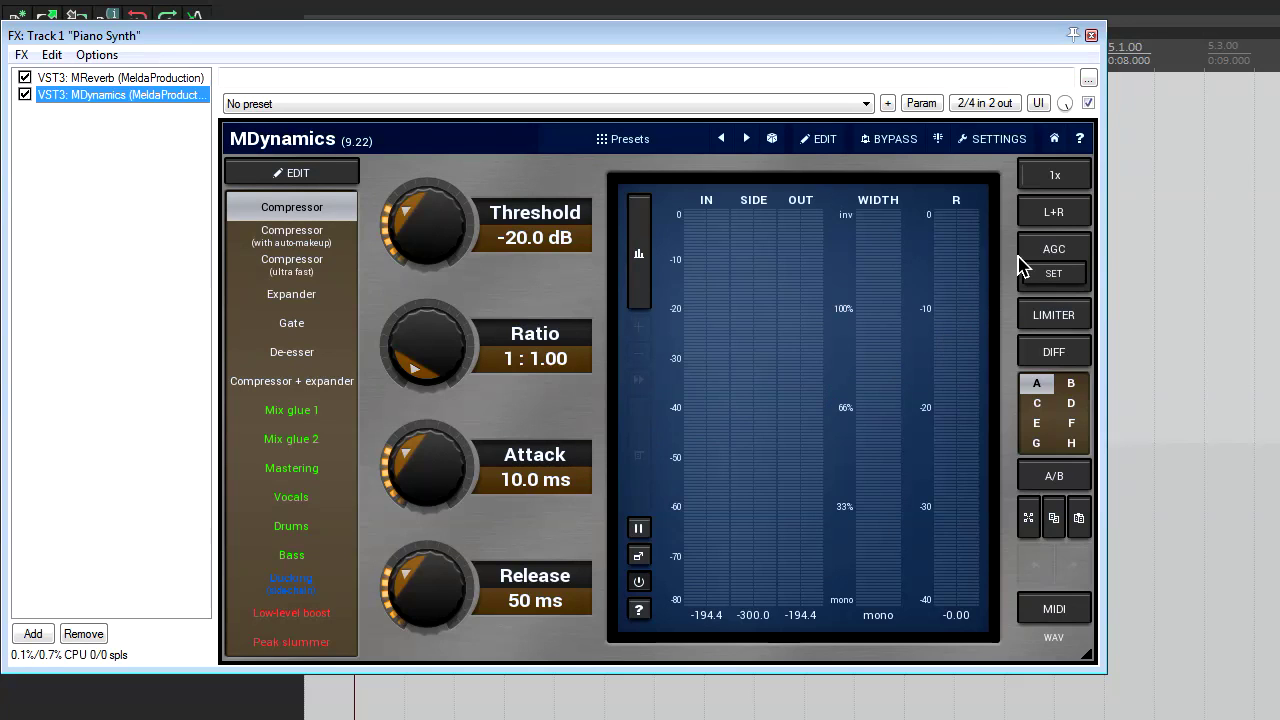
pyautogui.click(1045, 218)
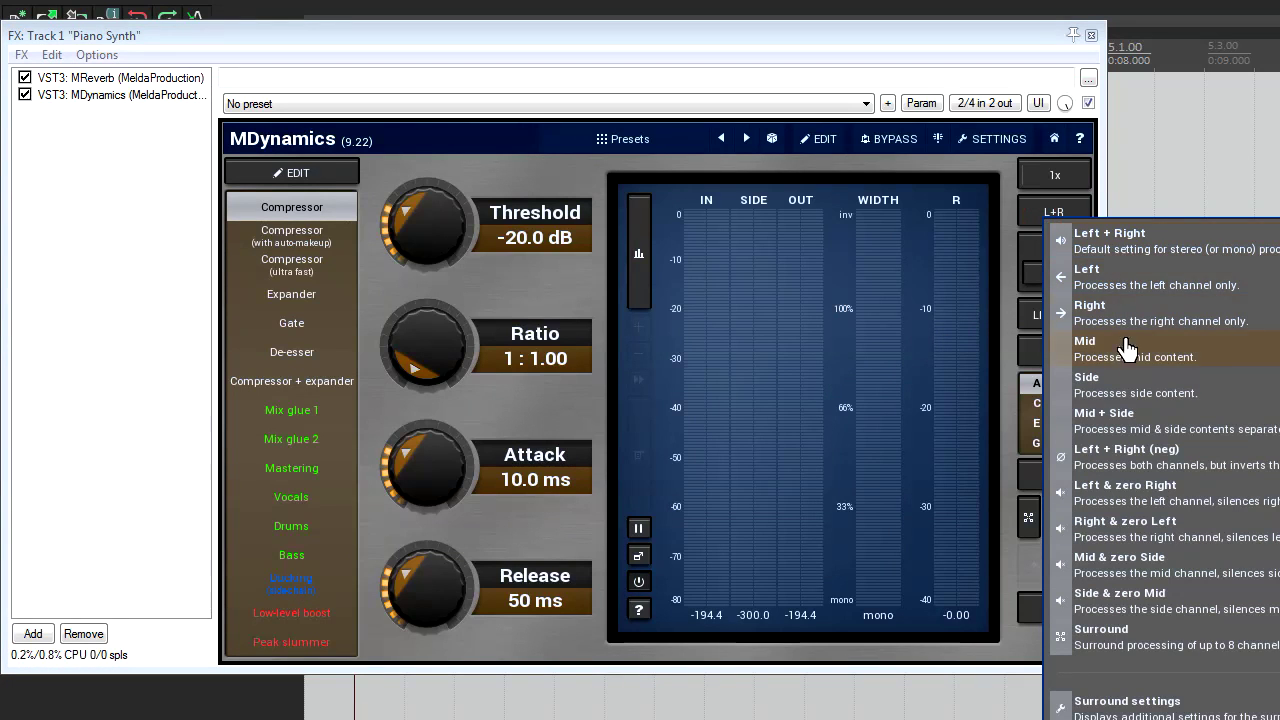
pyautogui.click(1122, 388)
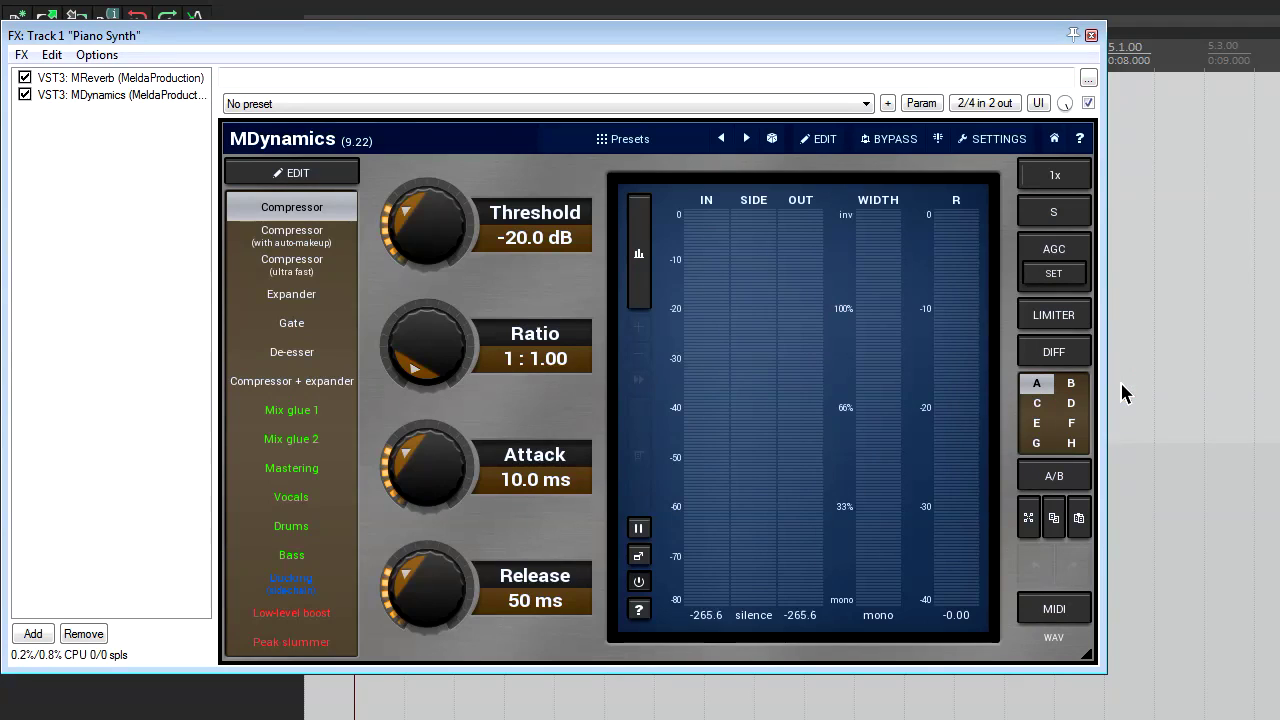
# Open MDynamics' EDIT view from the Piano Synth chain and set its channel mode to Mid + Side
pyautogui.click(816, 145)
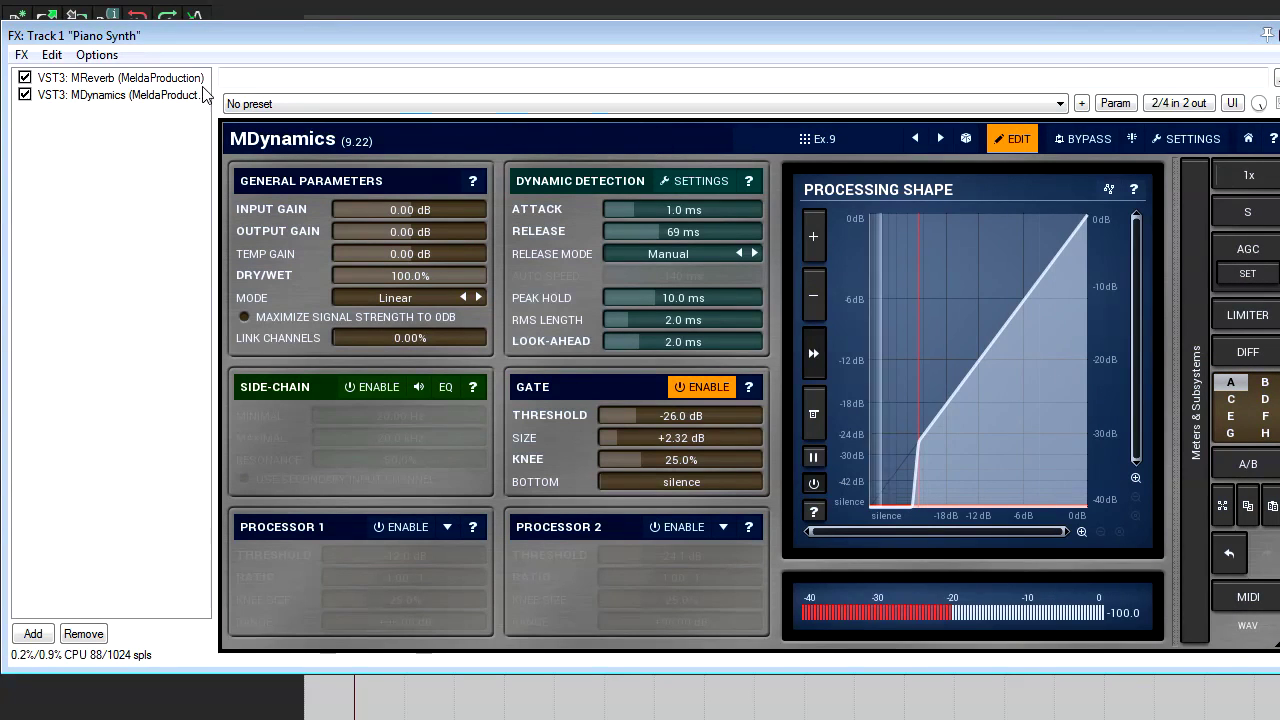
pyautogui.click(133, 104)
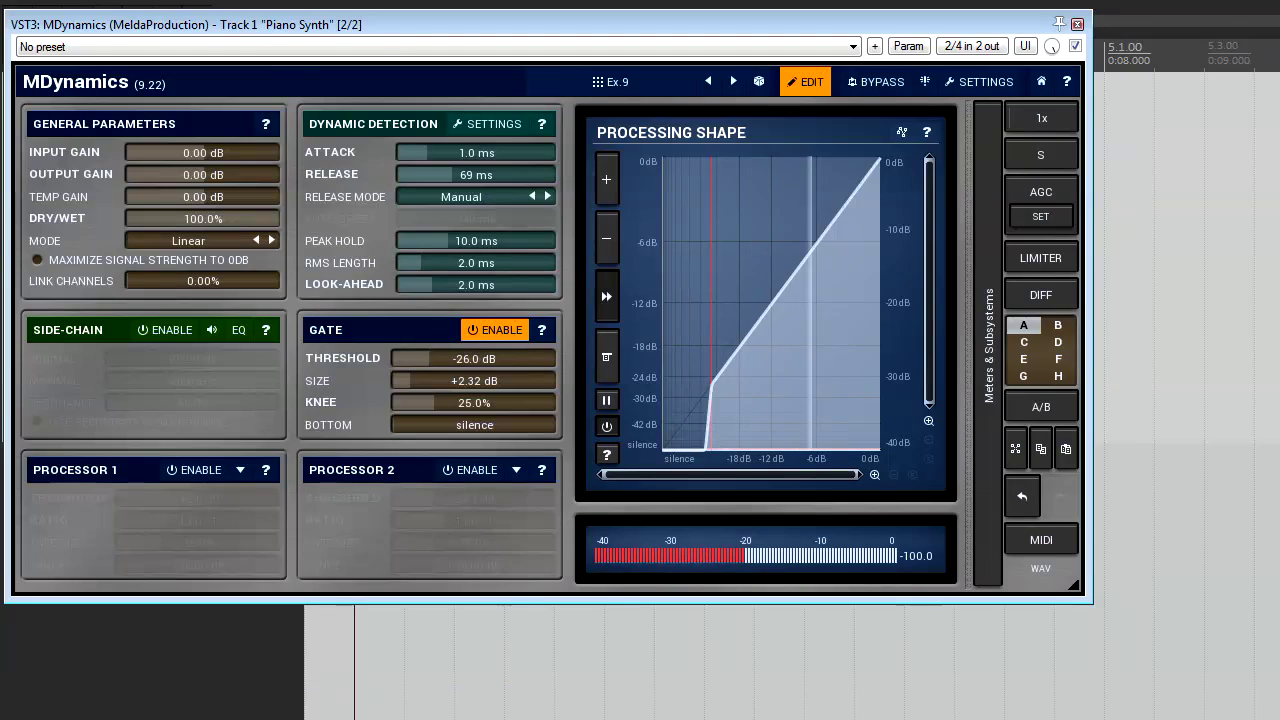
pyautogui.click(1041, 160)
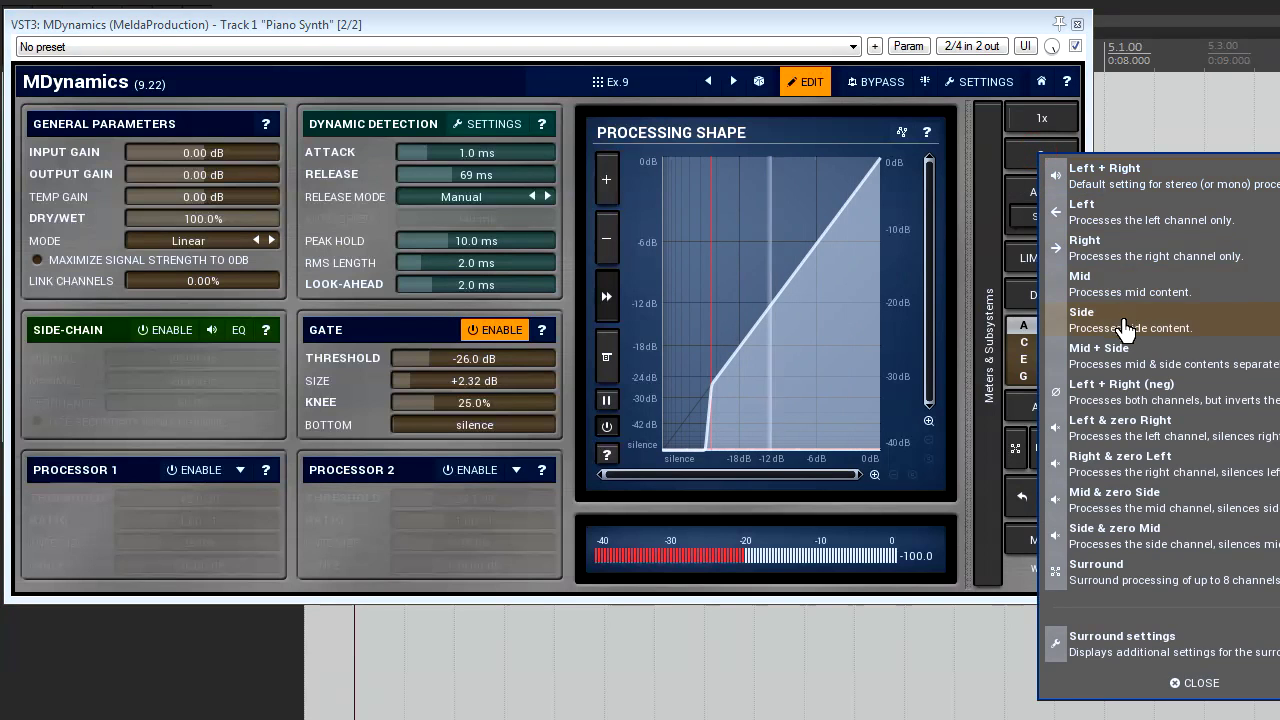
pyautogui.click(1125, 360)
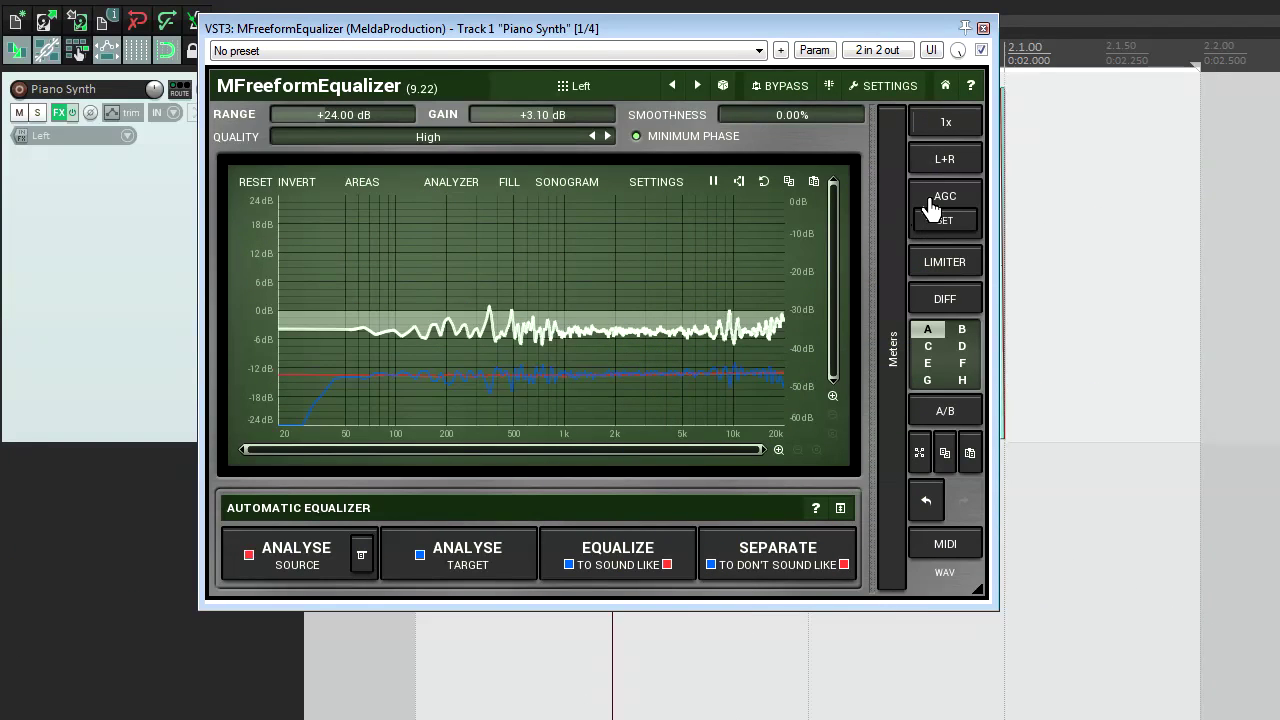
# Set MFreeformEqualizer to Surround and enable surround channels 7 and 8 in its settings
pyautogui.click(944, 158)
pyautogui.click(1065, 570)
pyautogui.click(952, 165)
pyautogui.click(1045, 660)
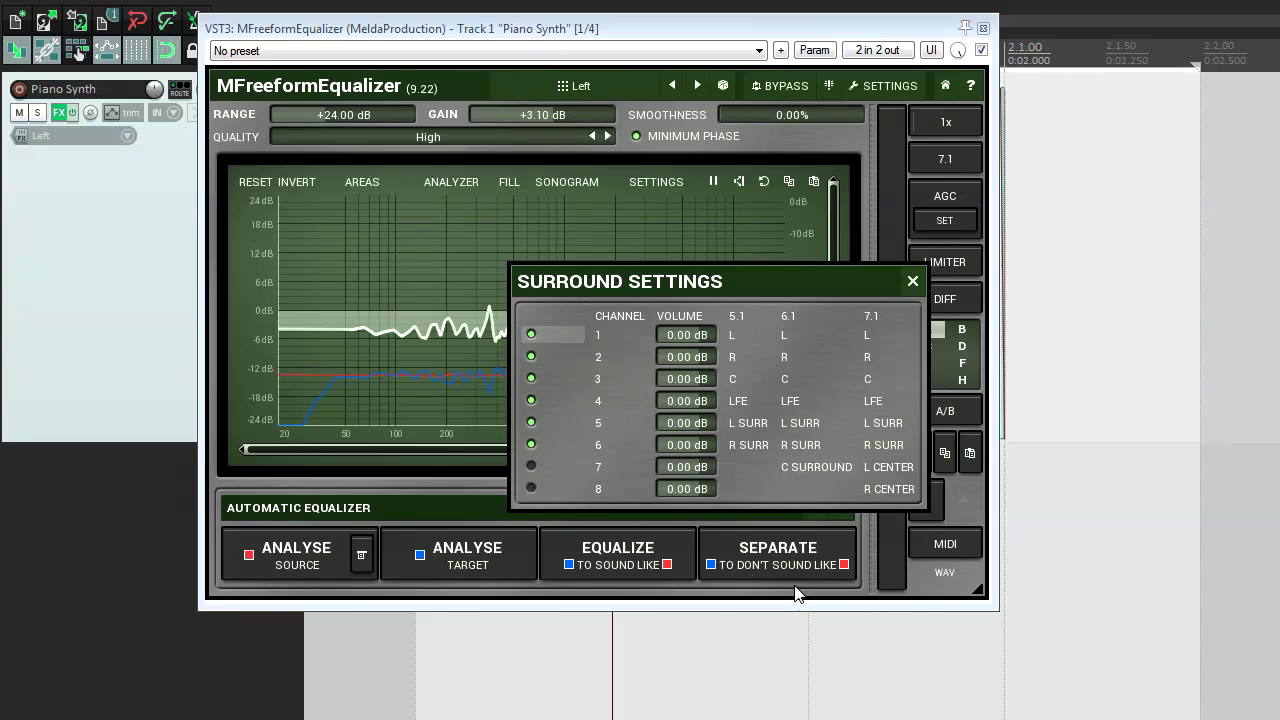
pyautogui.click(531, 467)
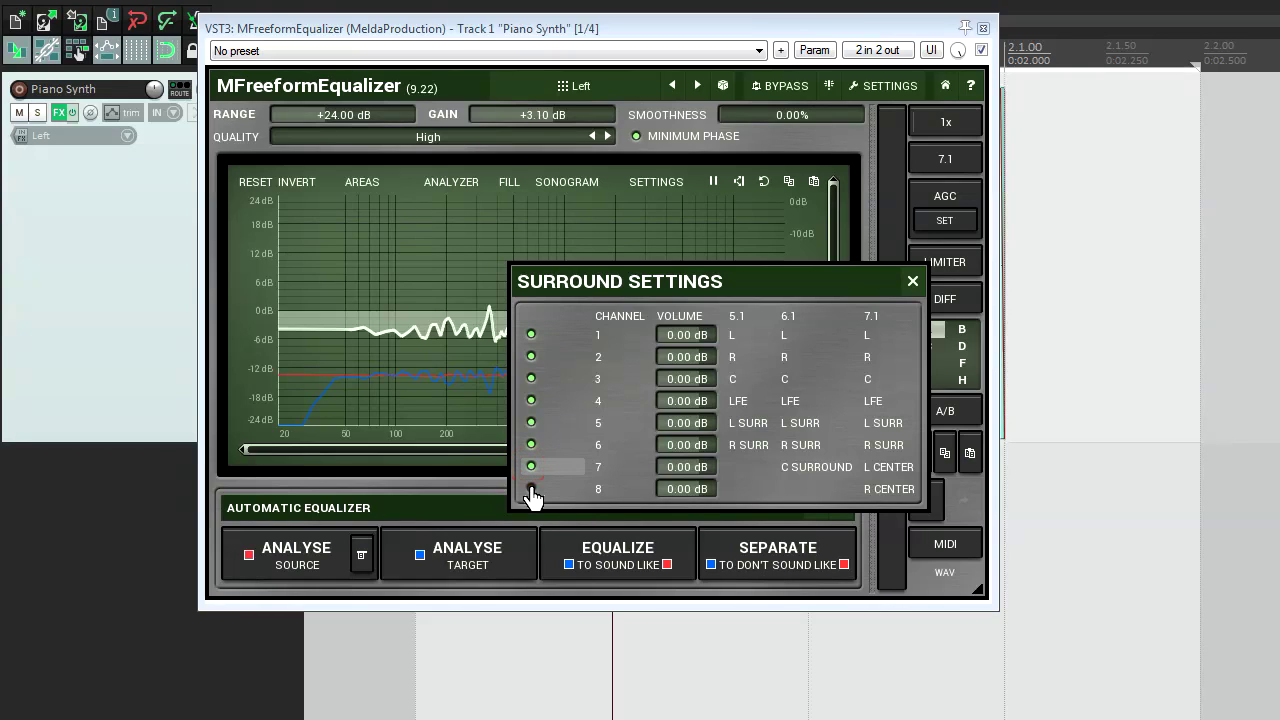
pyautogui.click(531, 489)
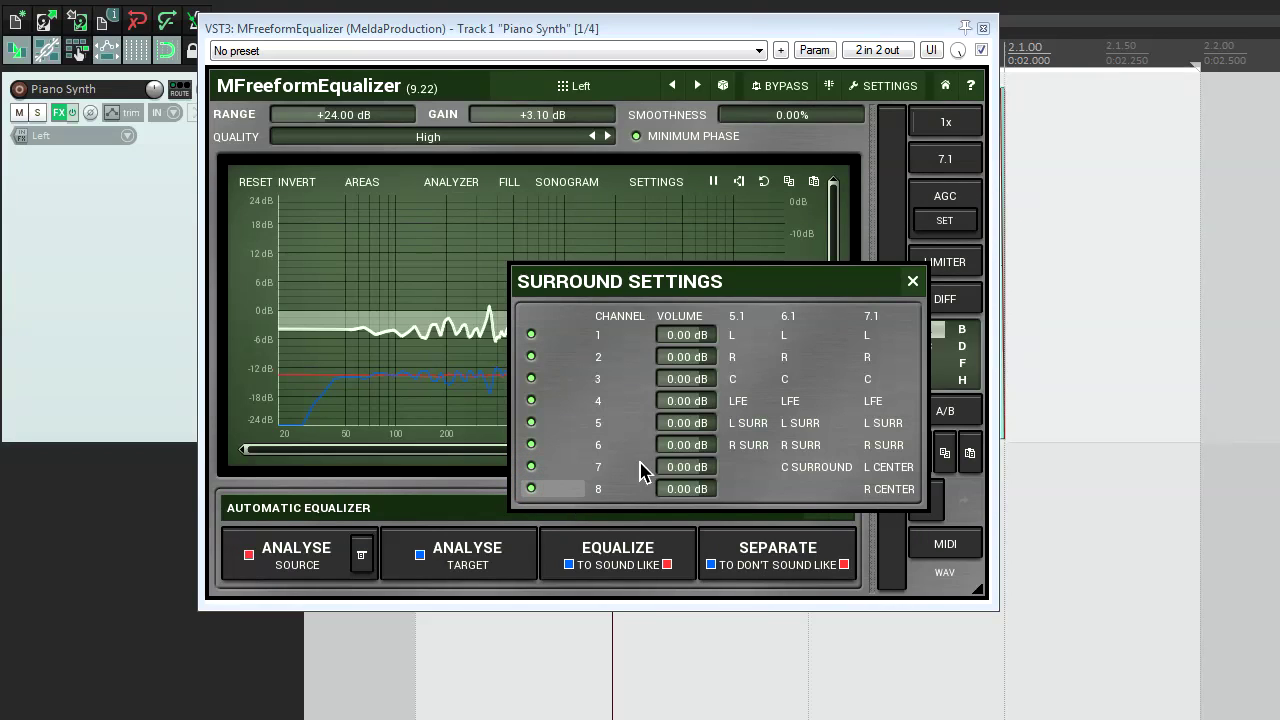
pyautogui.moveTo(685, 422); pyautogui.dragTo(685, 440)
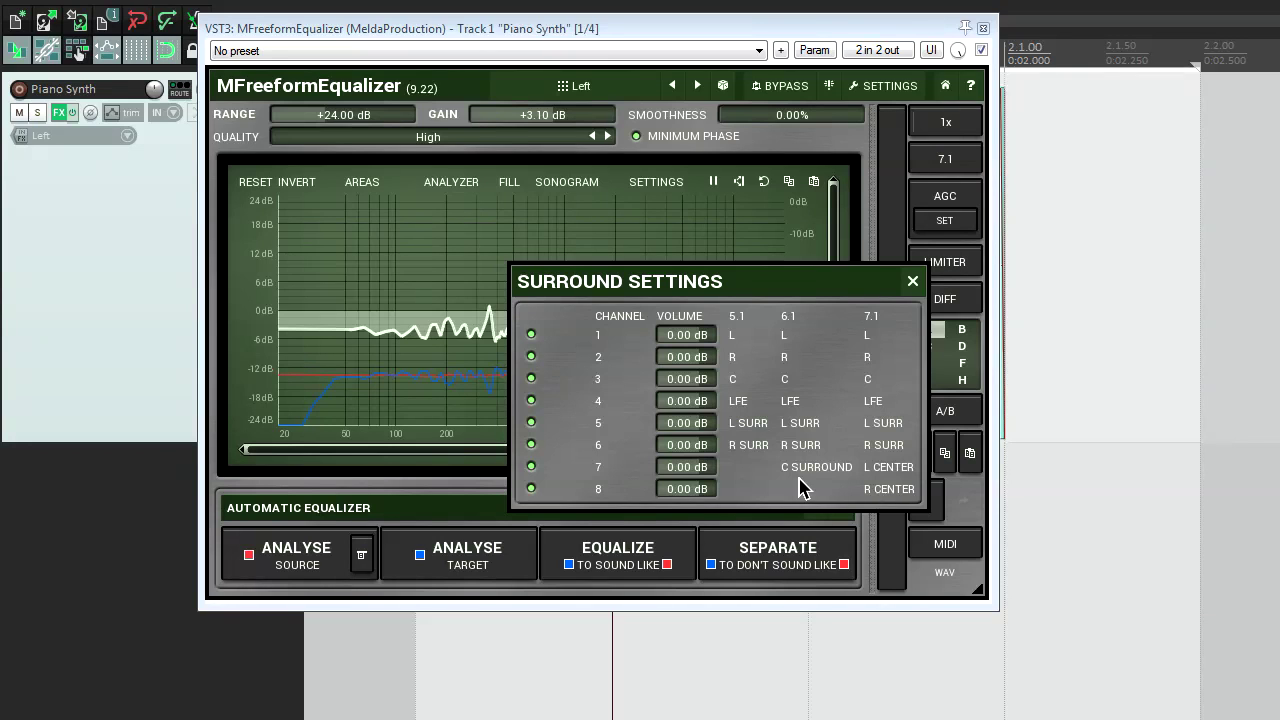
pyautogui.click(912, 282)
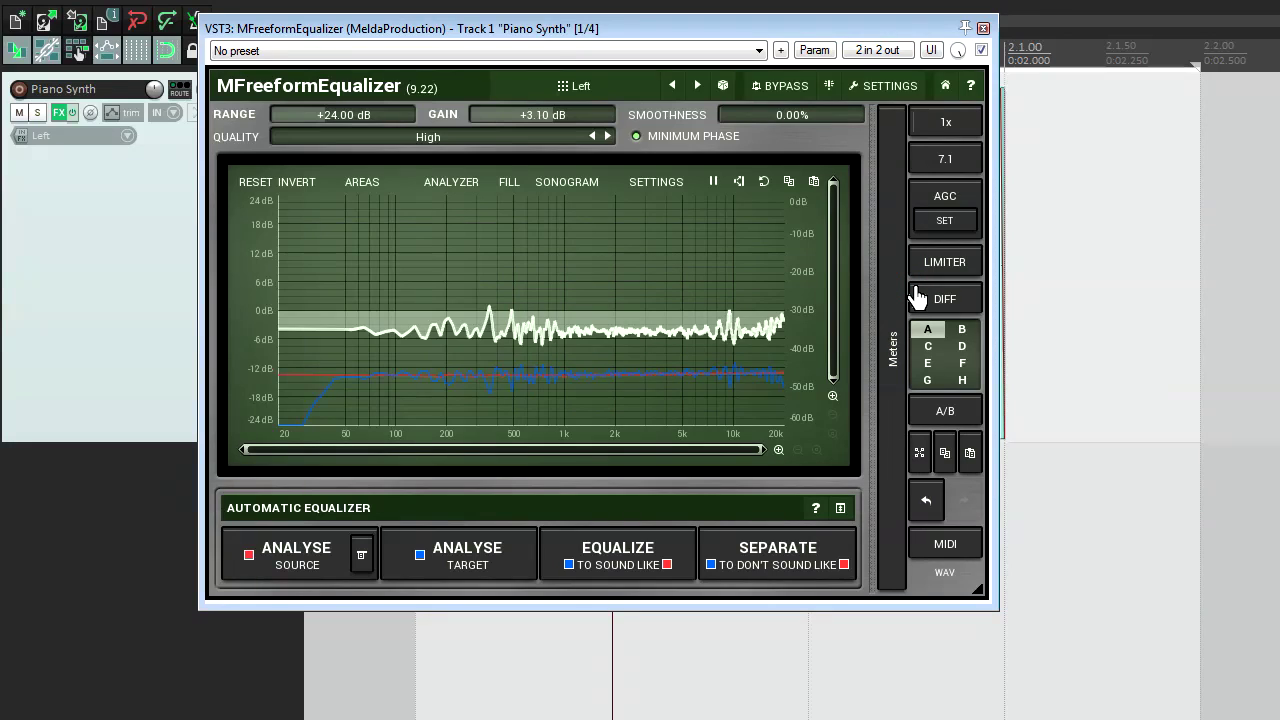